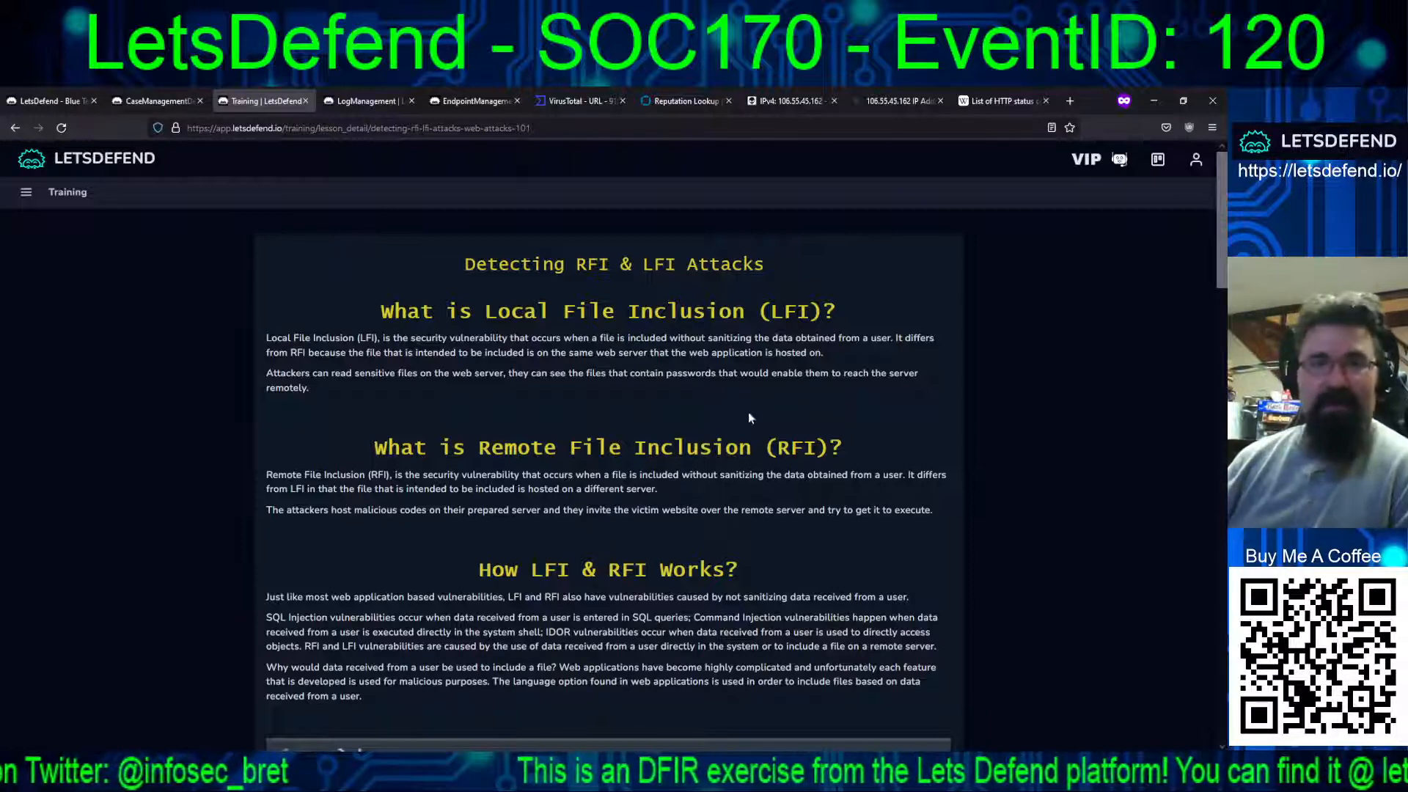
Return to the incident playbook, pass the HTTP traffic check, and classify the traffic as Malicious with attack type LFI & RFI.
left_click(173, 101)
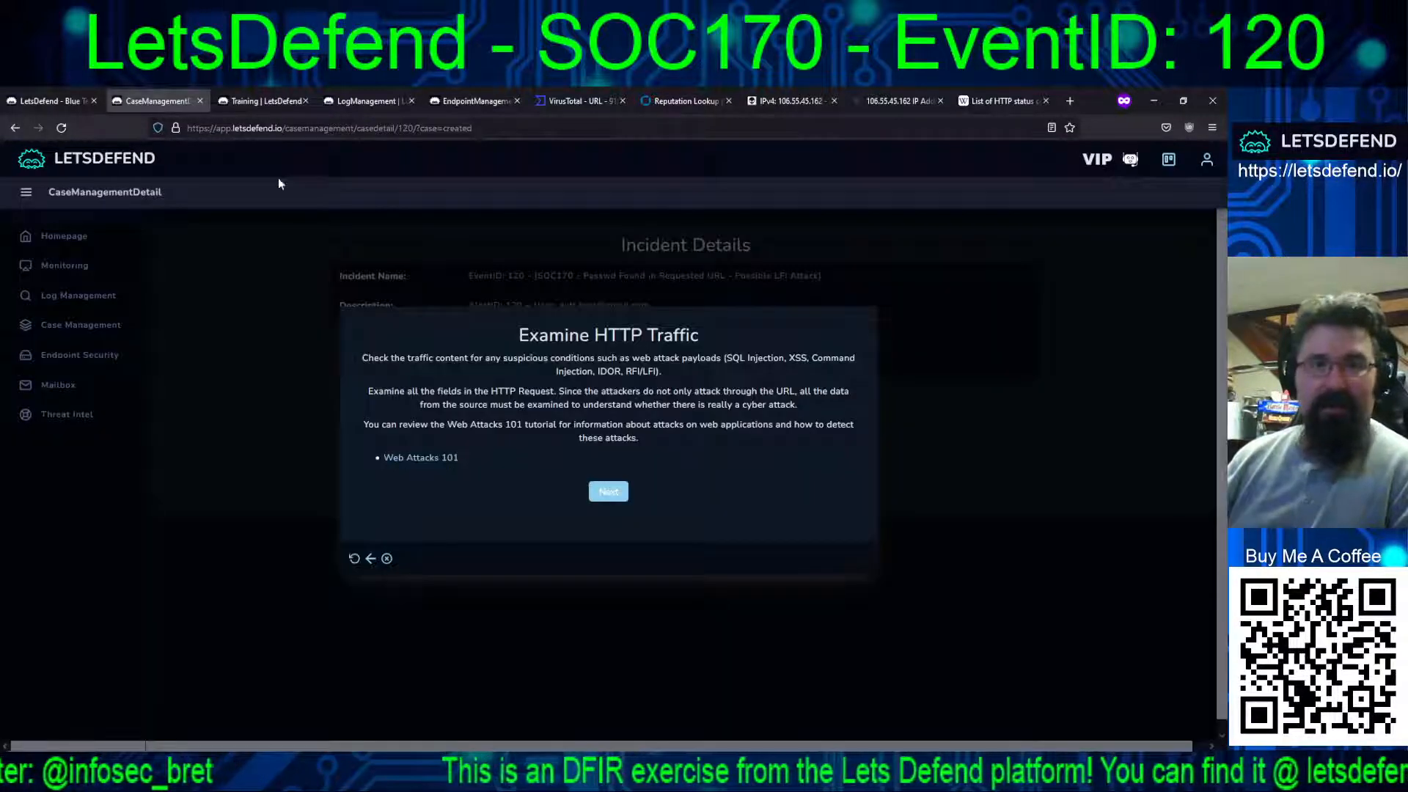
left_click(606, 493)
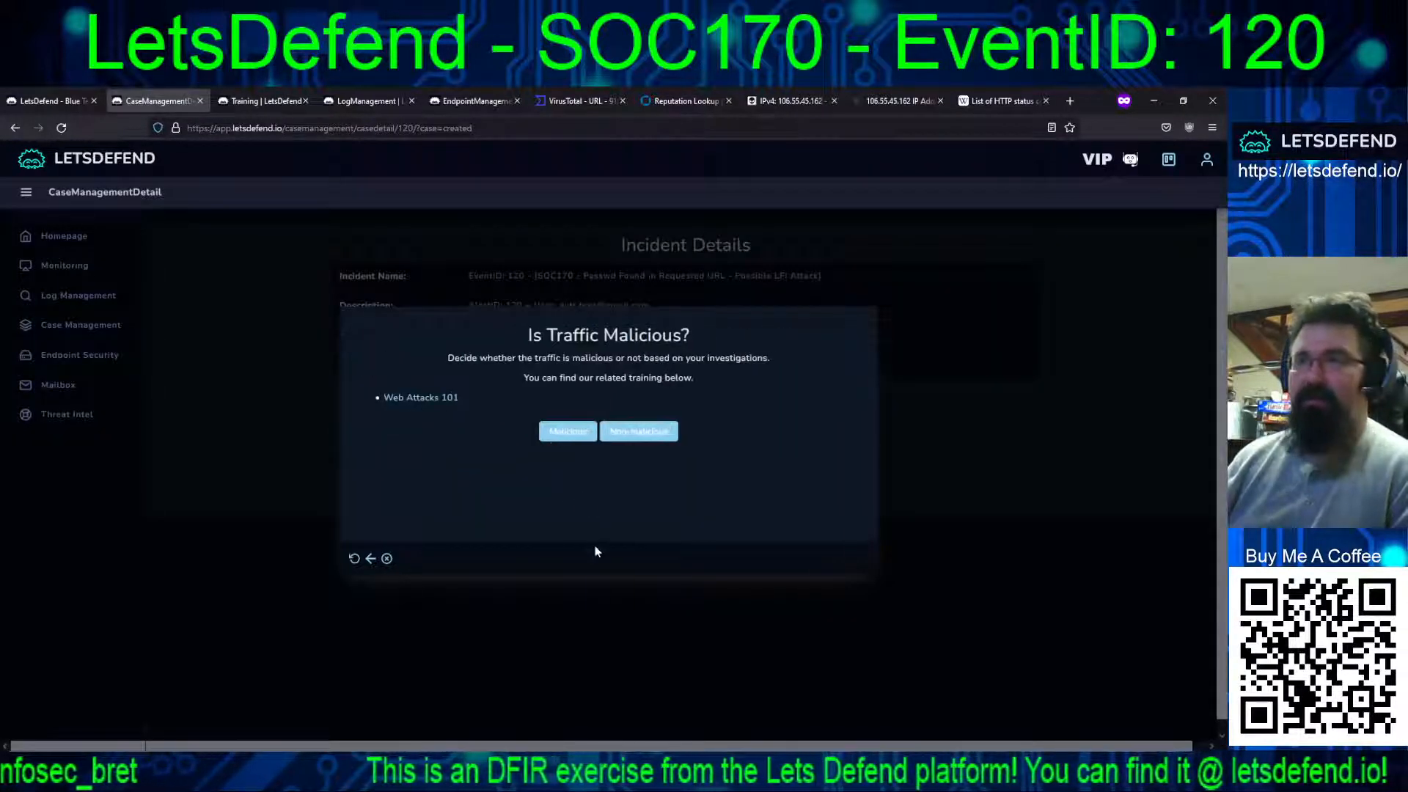
left_click(563, 432)
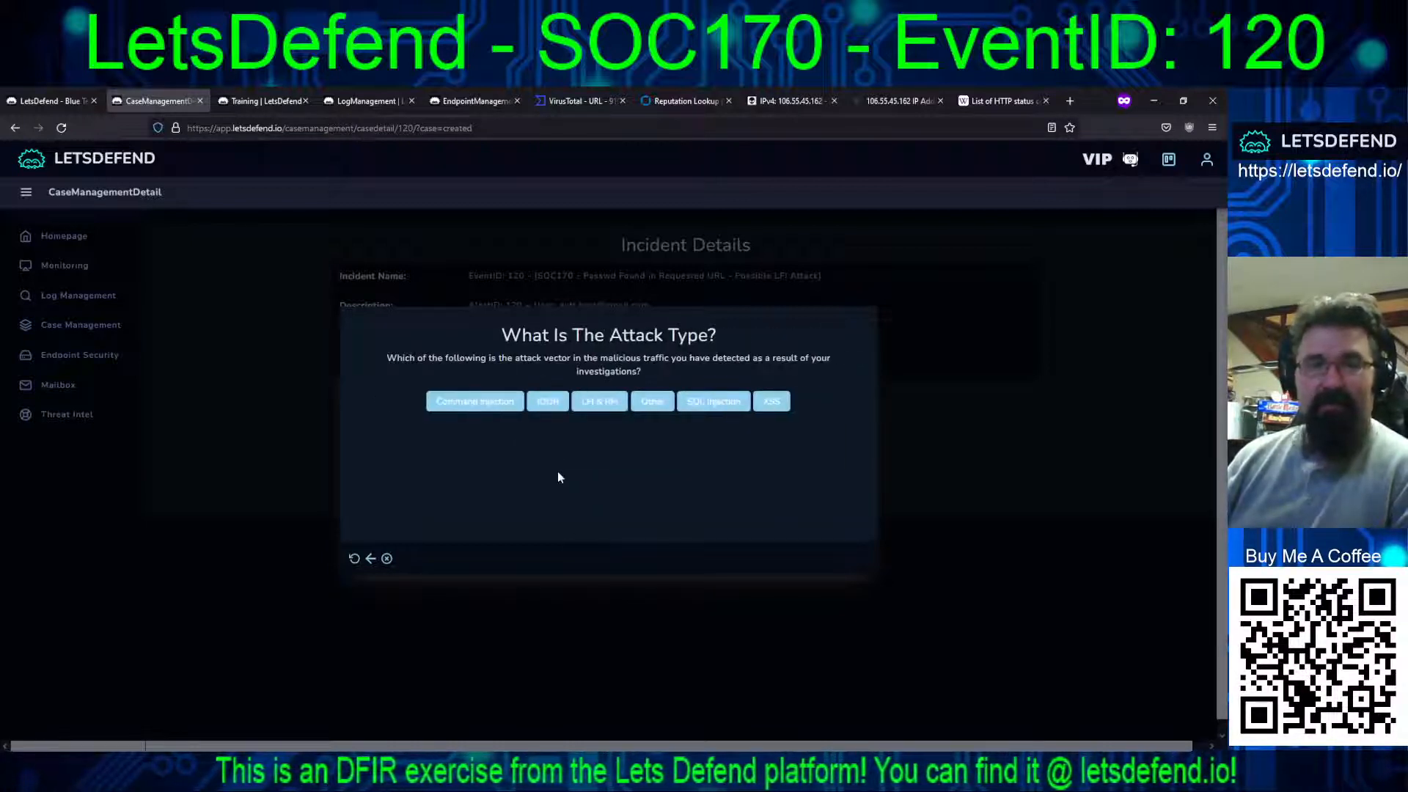
left_click(588, 402)
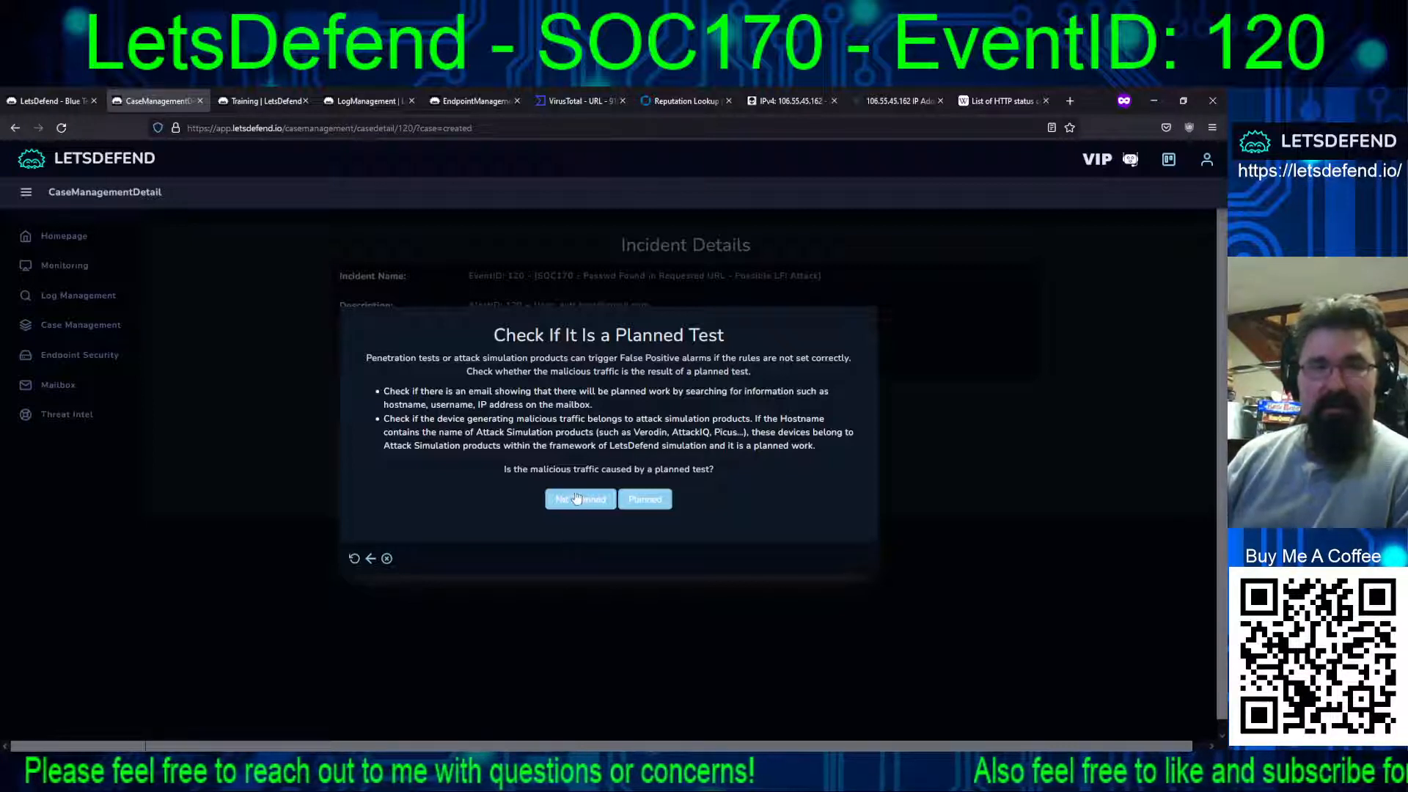
Answer the playbook with Not Planned, traffic direction Internet → Company Network, and No for attack success.
left_click(573, 501)
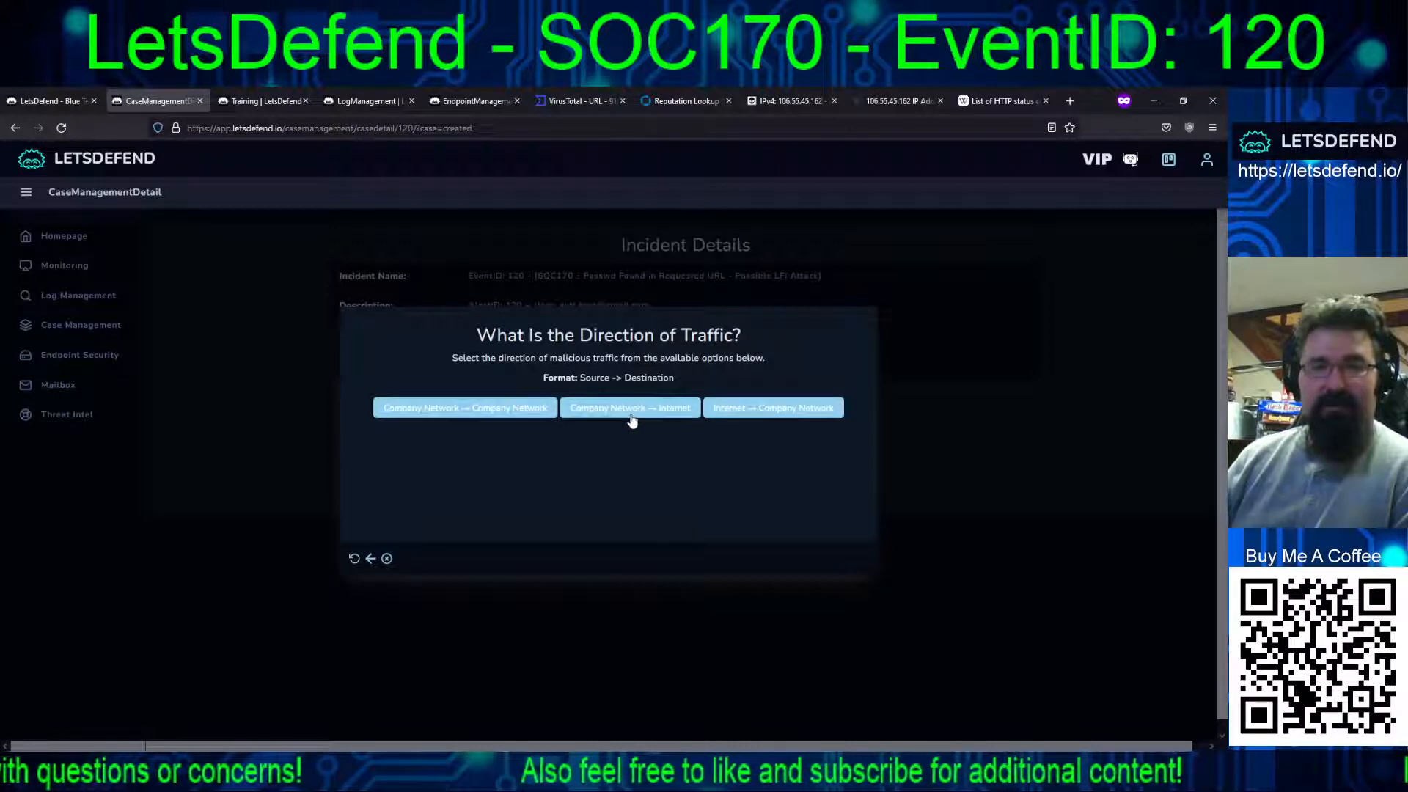
left_click(741, 411)
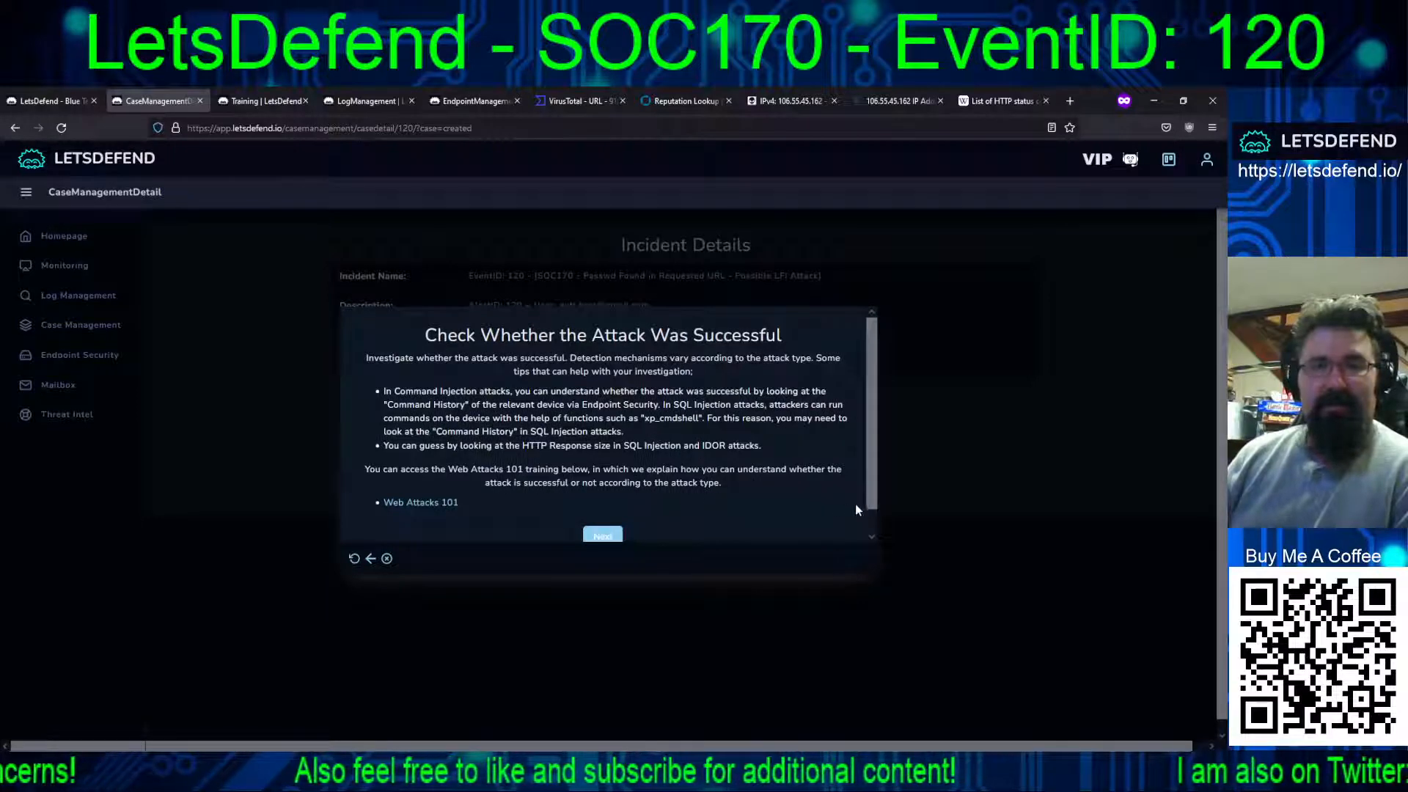
scroll(873, 519, "down", 1)
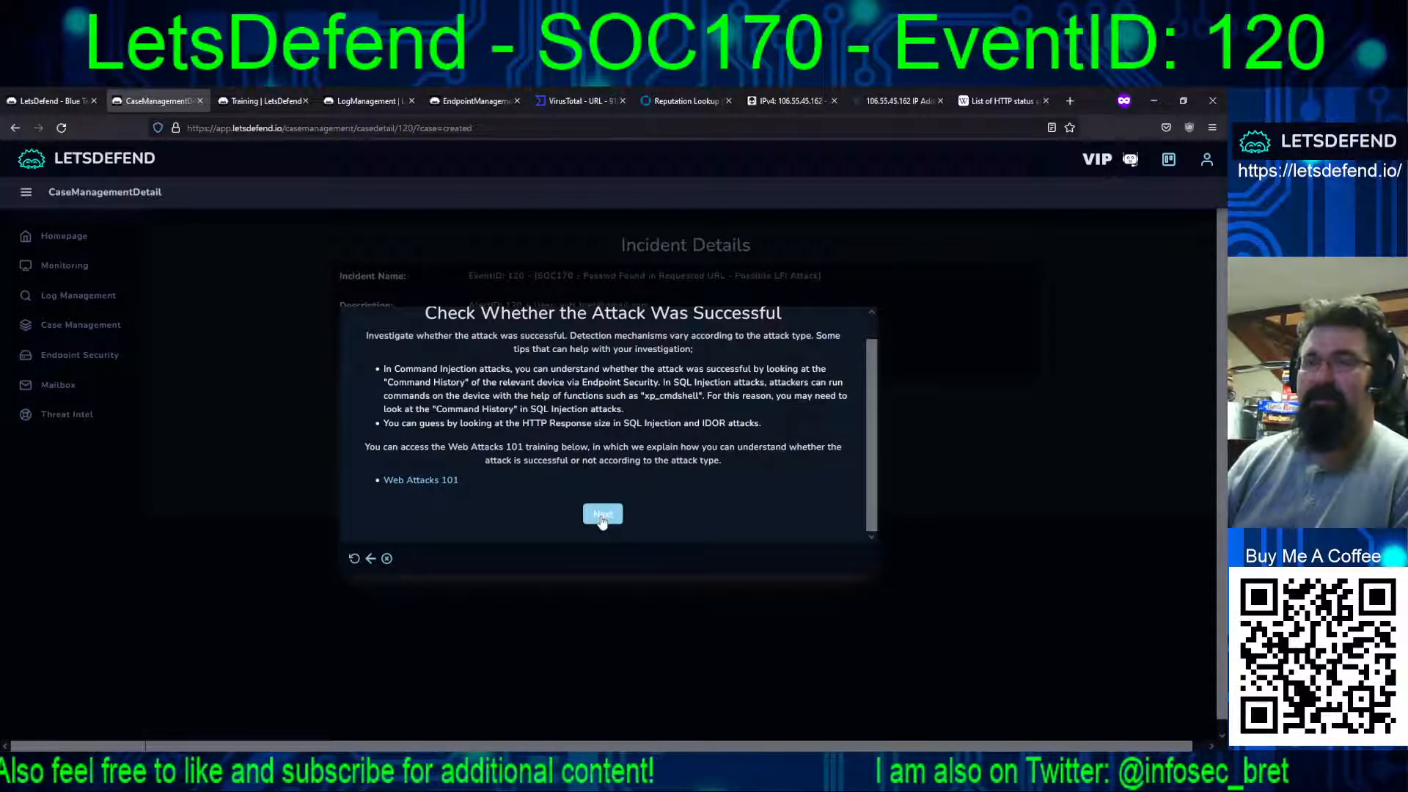
left_click(602, 515)
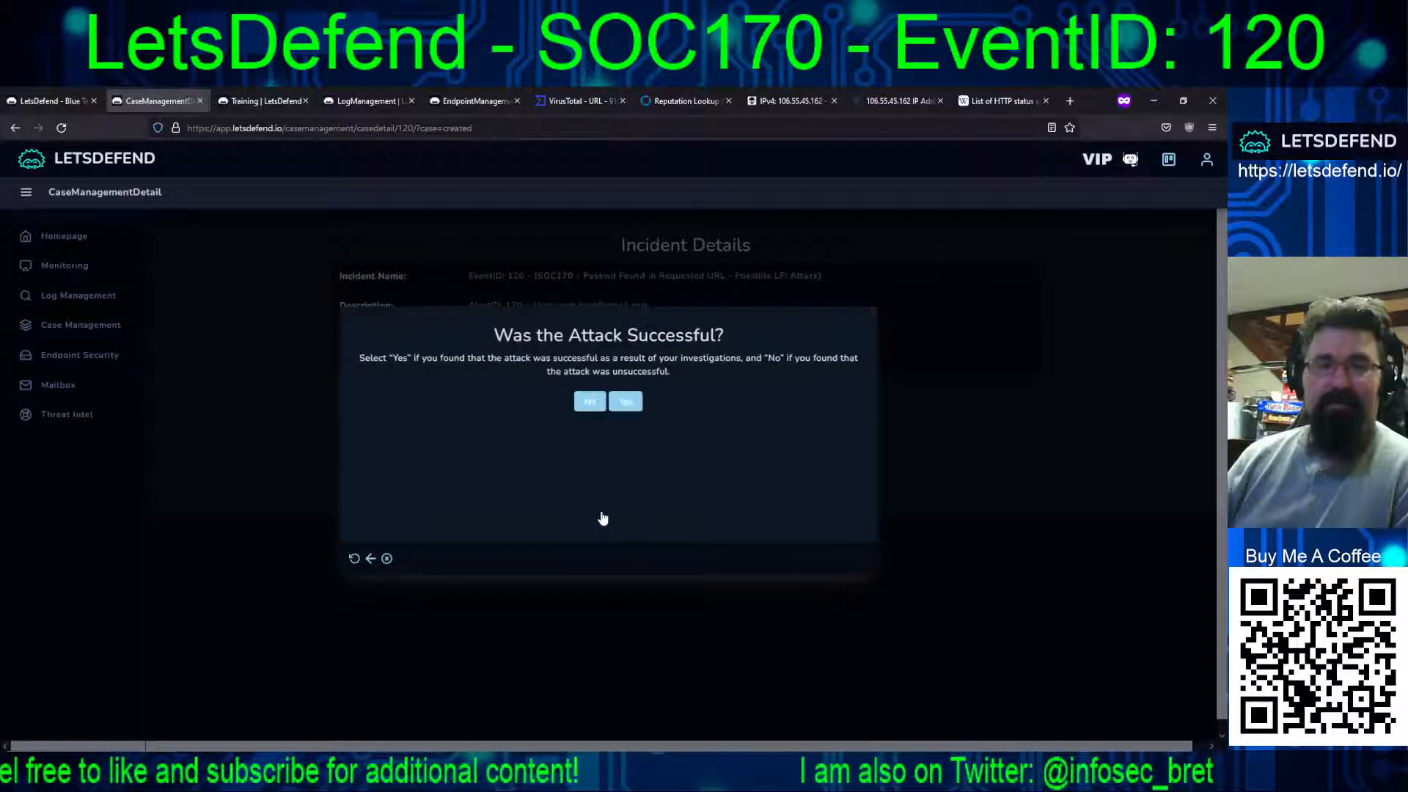
left_click(589, 401)
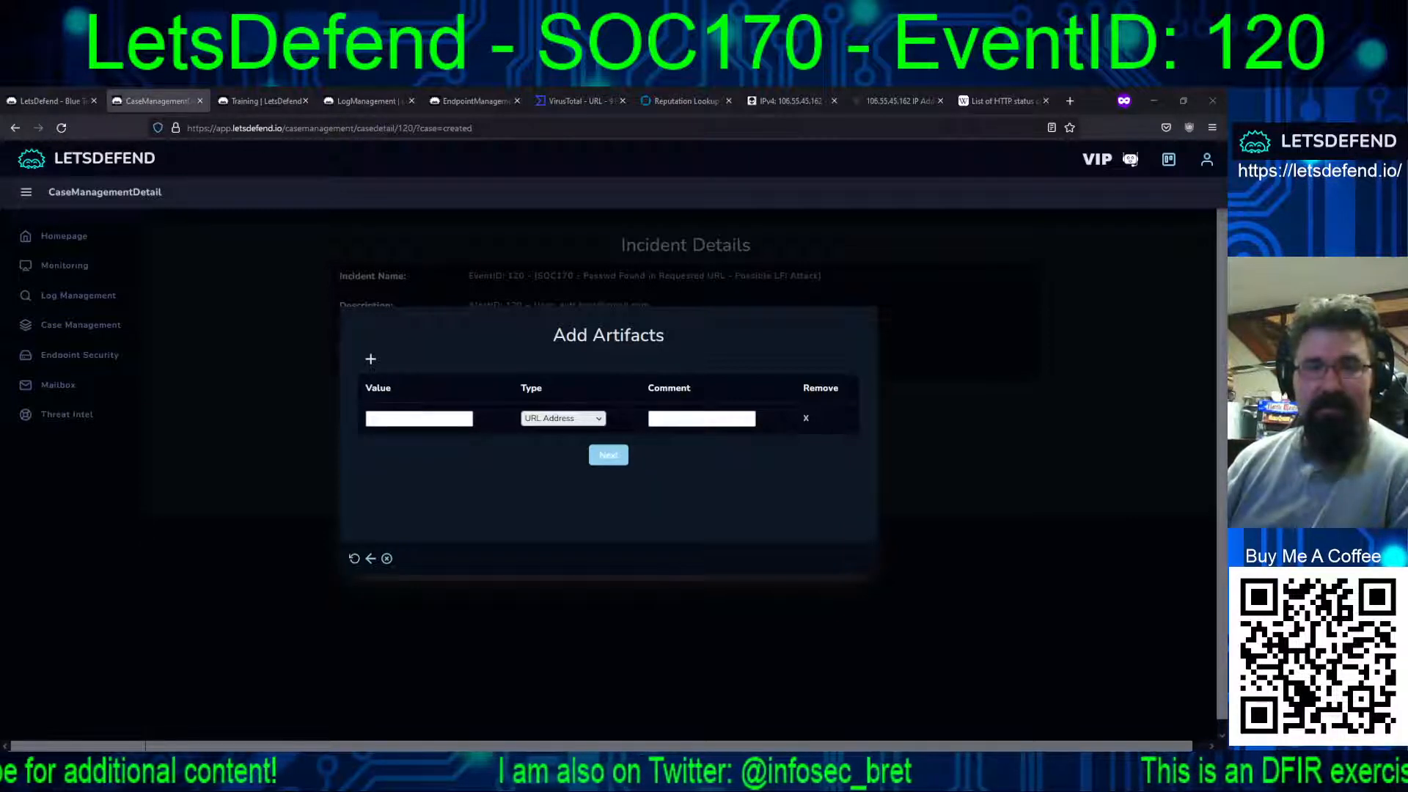
Add 106.55.45.162 as an IP Address artifact with the comment "China IP - Attacker" and decline Tier 2 escalation.
type("106.55.45.162")
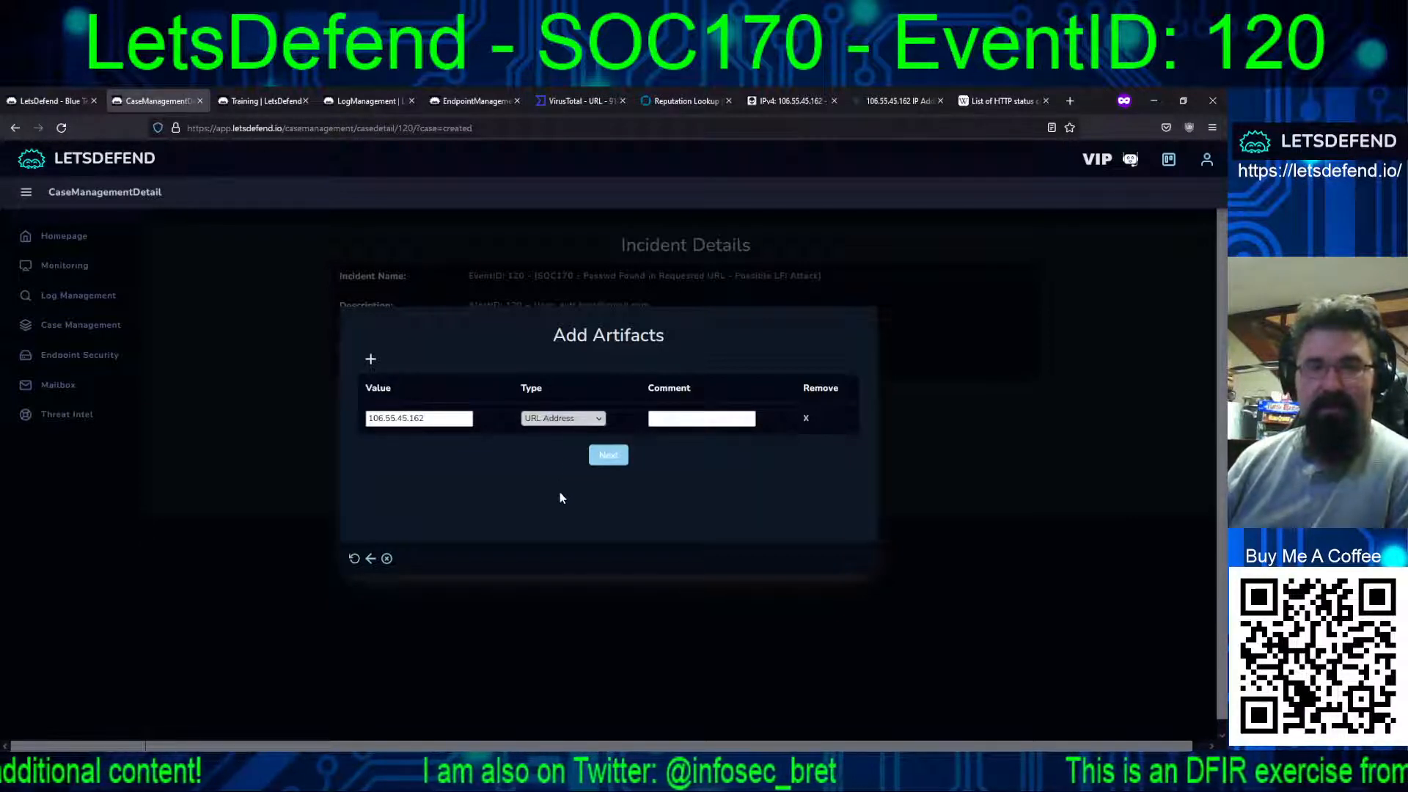
left_click(563, 418)
left_click(558, 486)
left_click(655, 419)
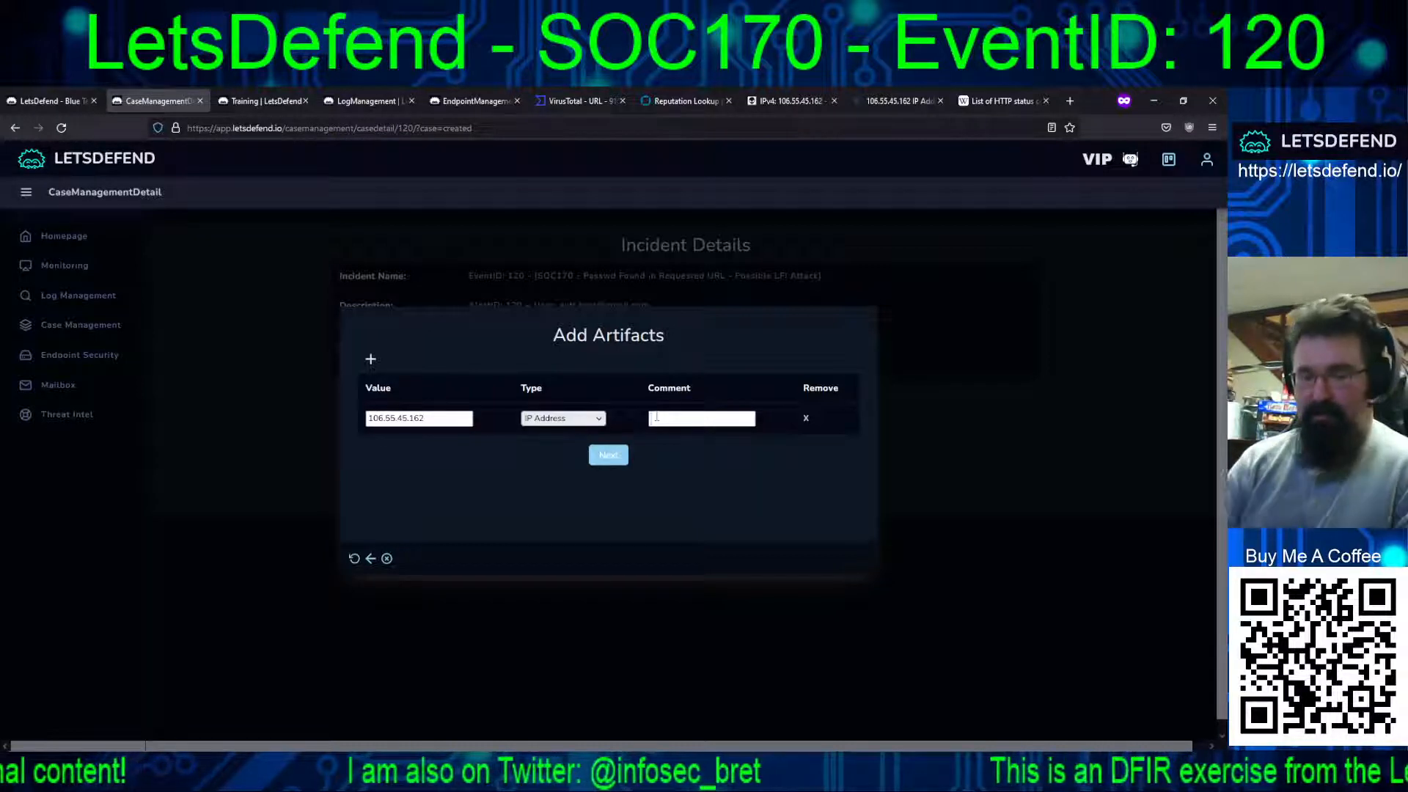
type("China IP ")
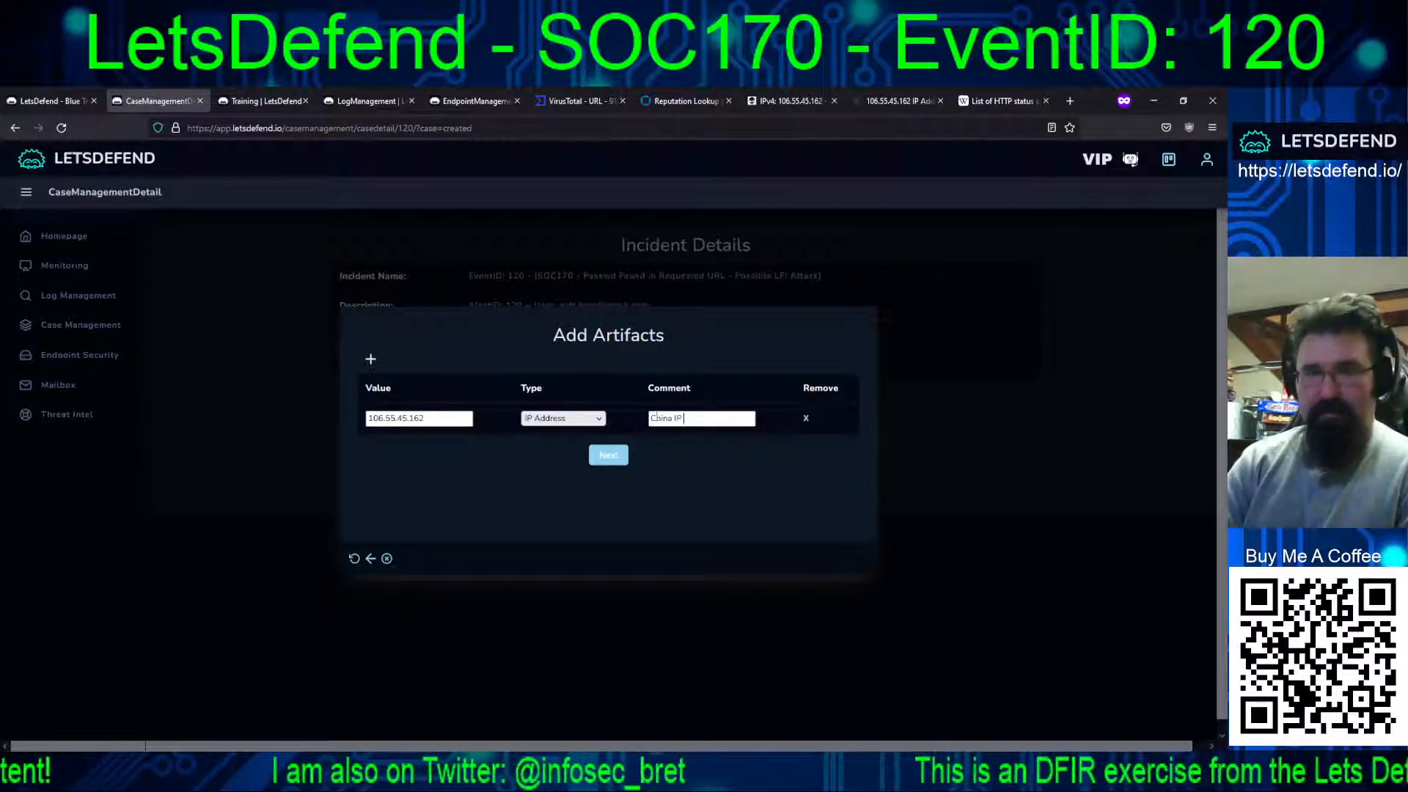
type("- Attacke")
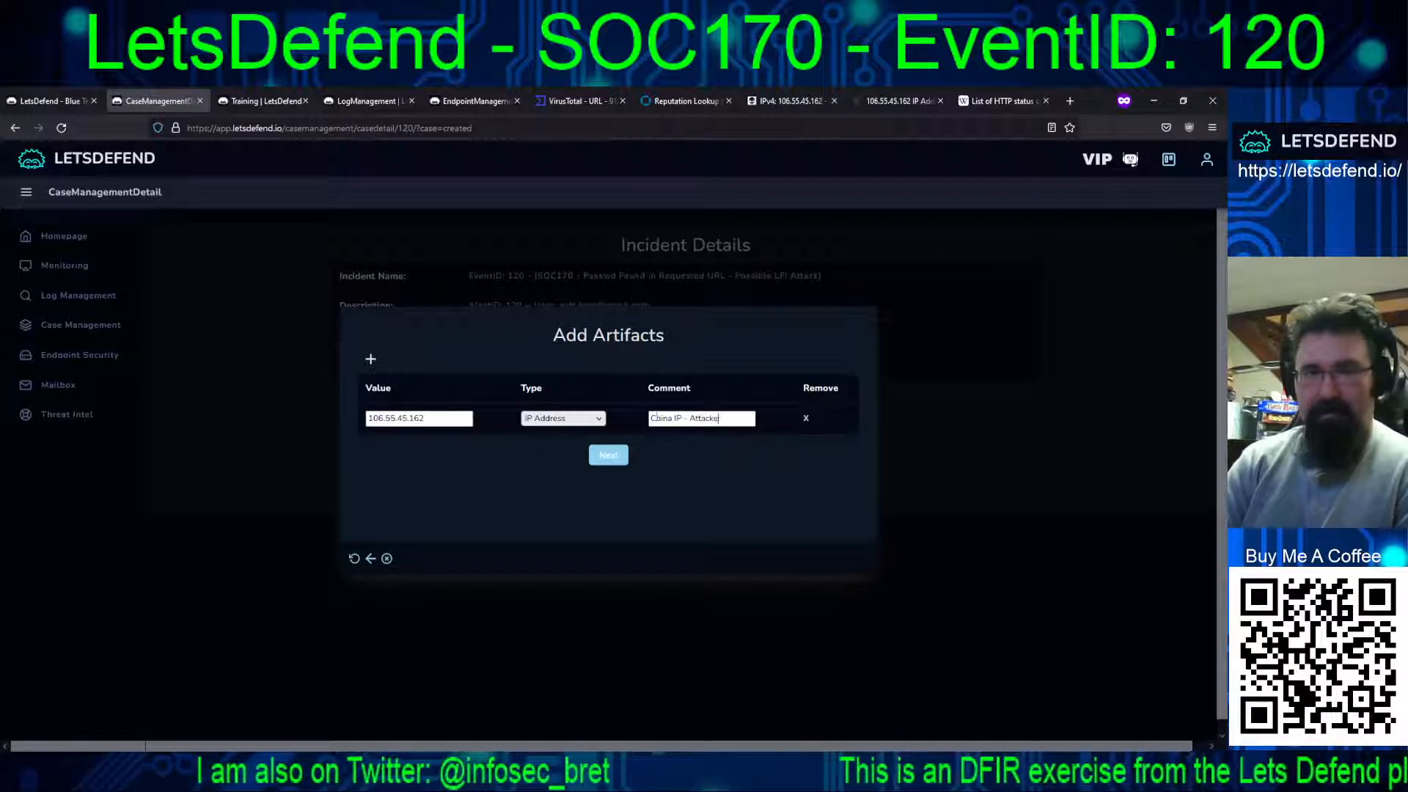
type("r")
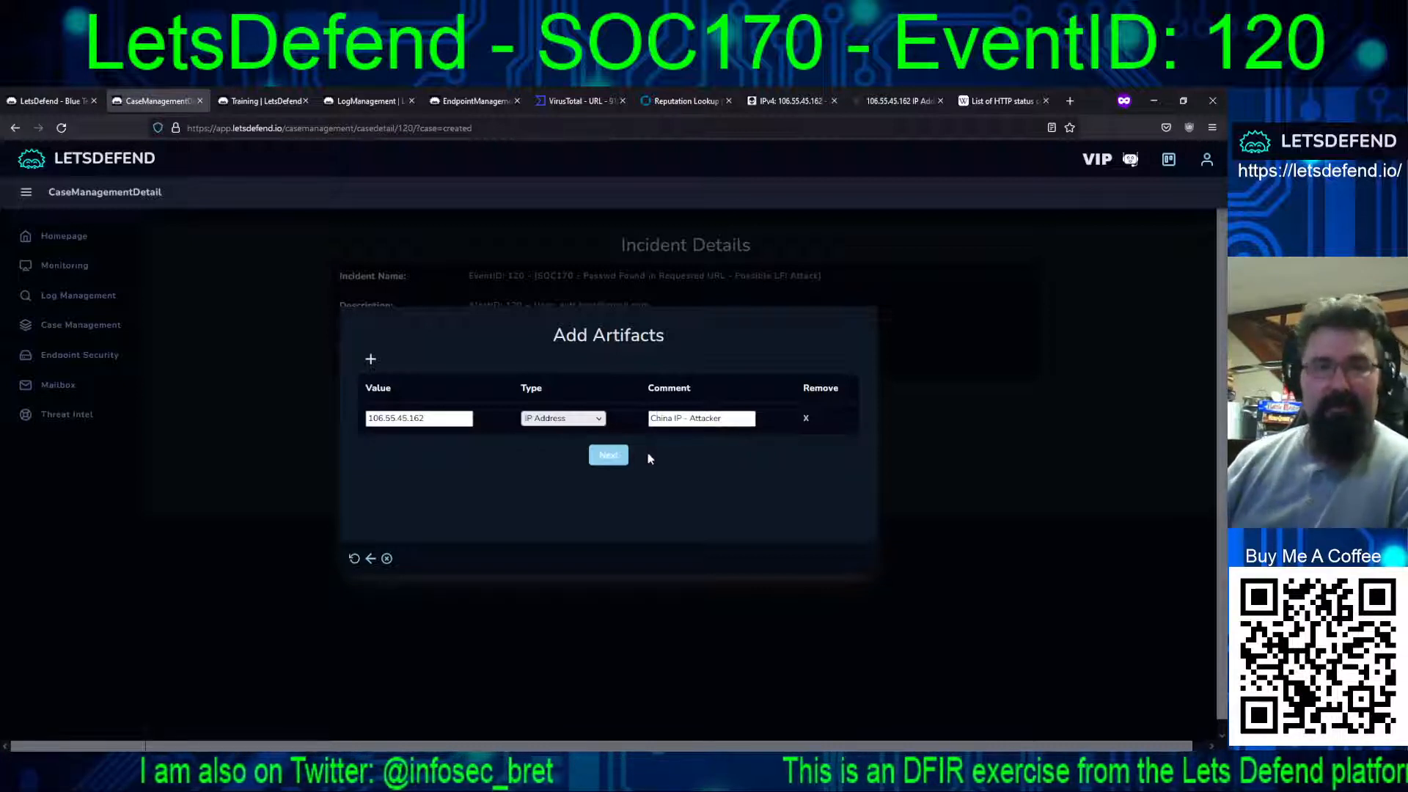
left_click(607, 459)
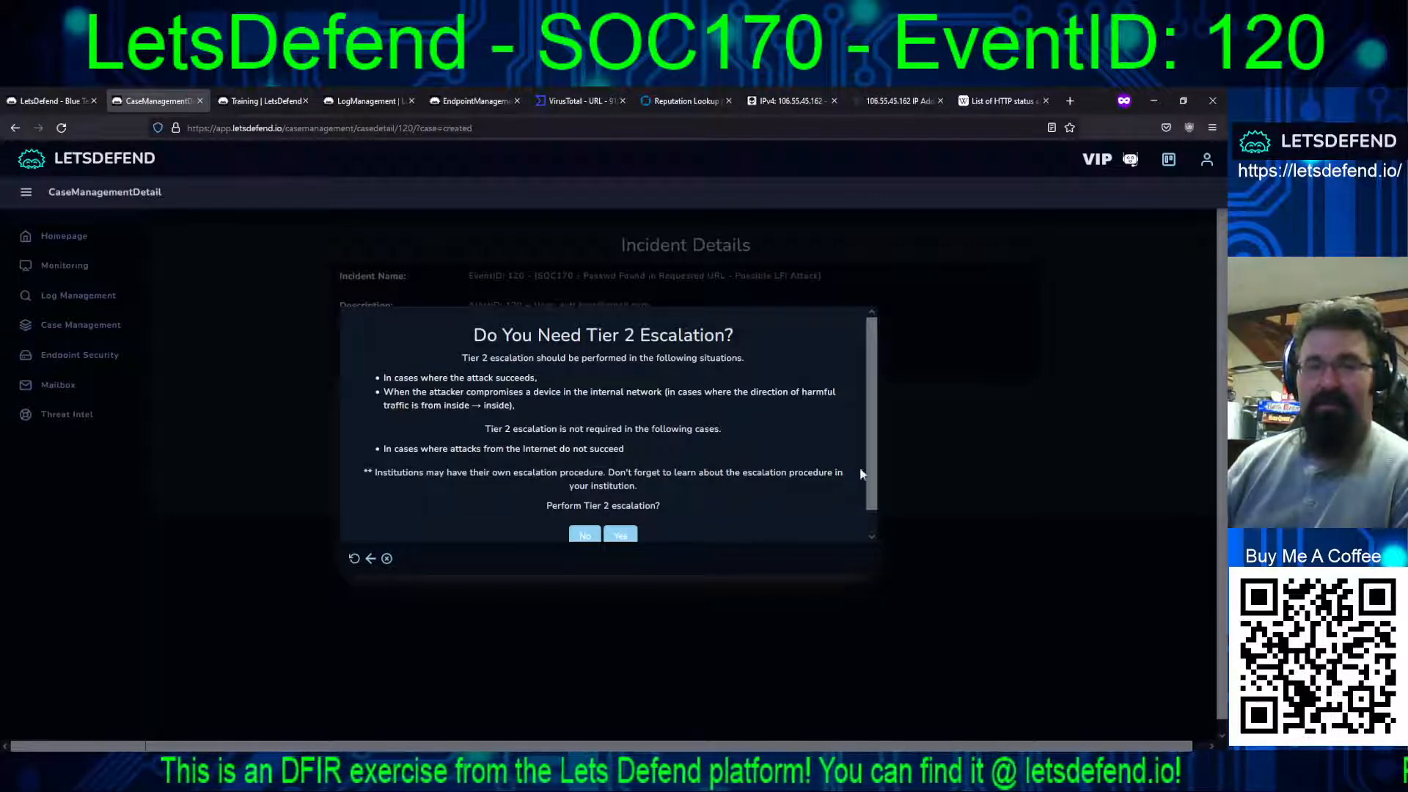
scroll(871, 469, "down", 1)
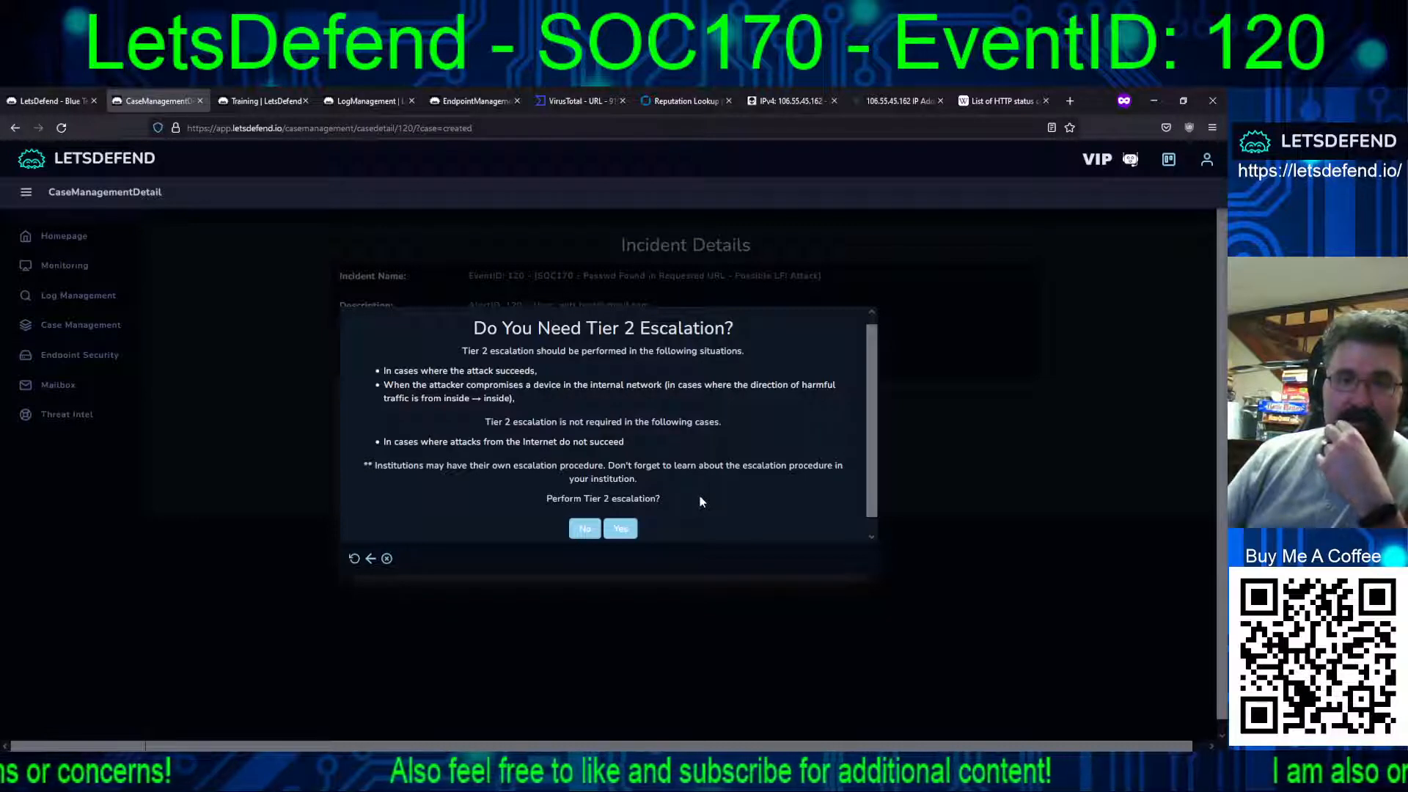
left_click(584, 530)
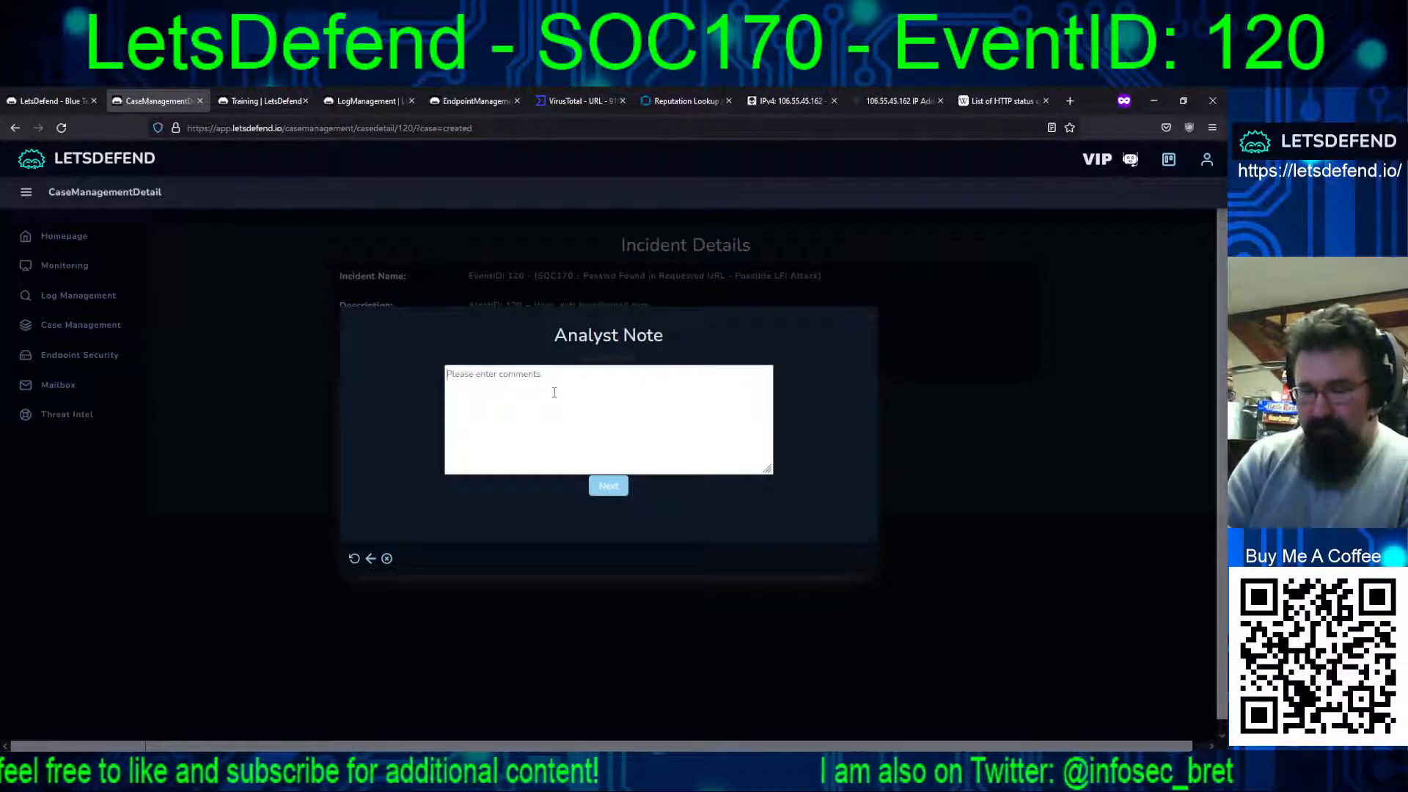
Write the analyst note "China IP attempted LFI for /etc/passwd on a Windows box (path and file only exists on *unix platforms)".
type("China IP")
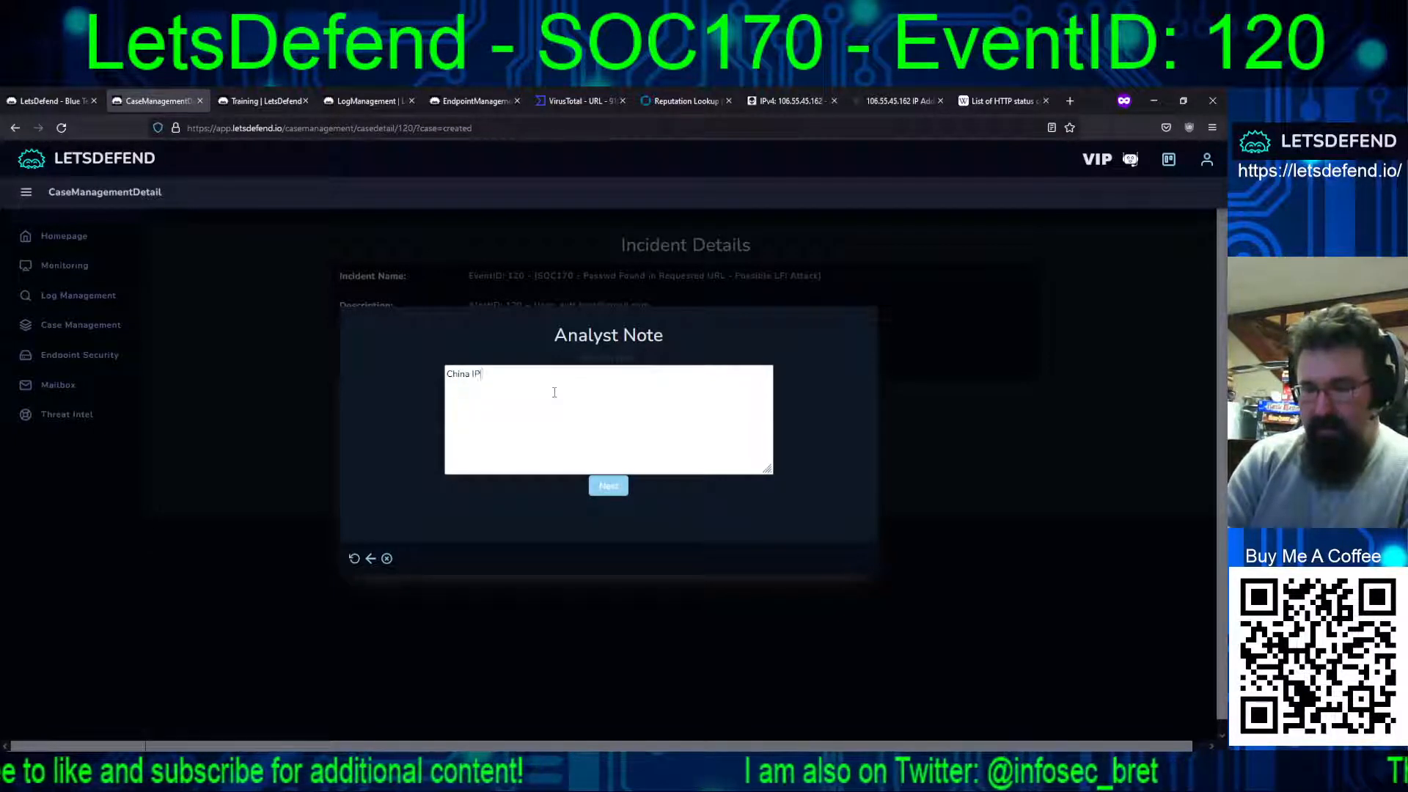
type(" attempted L")
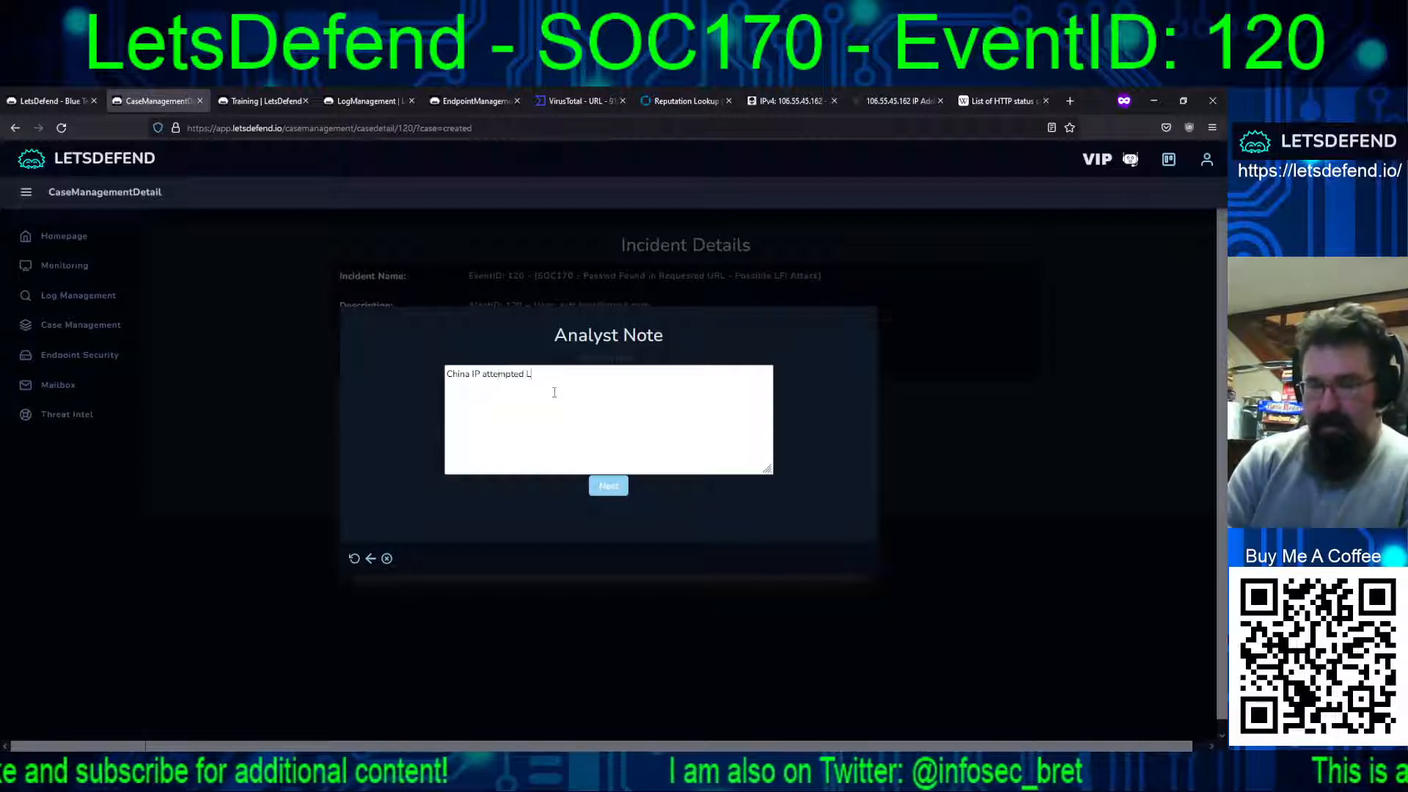
type("FI for ")
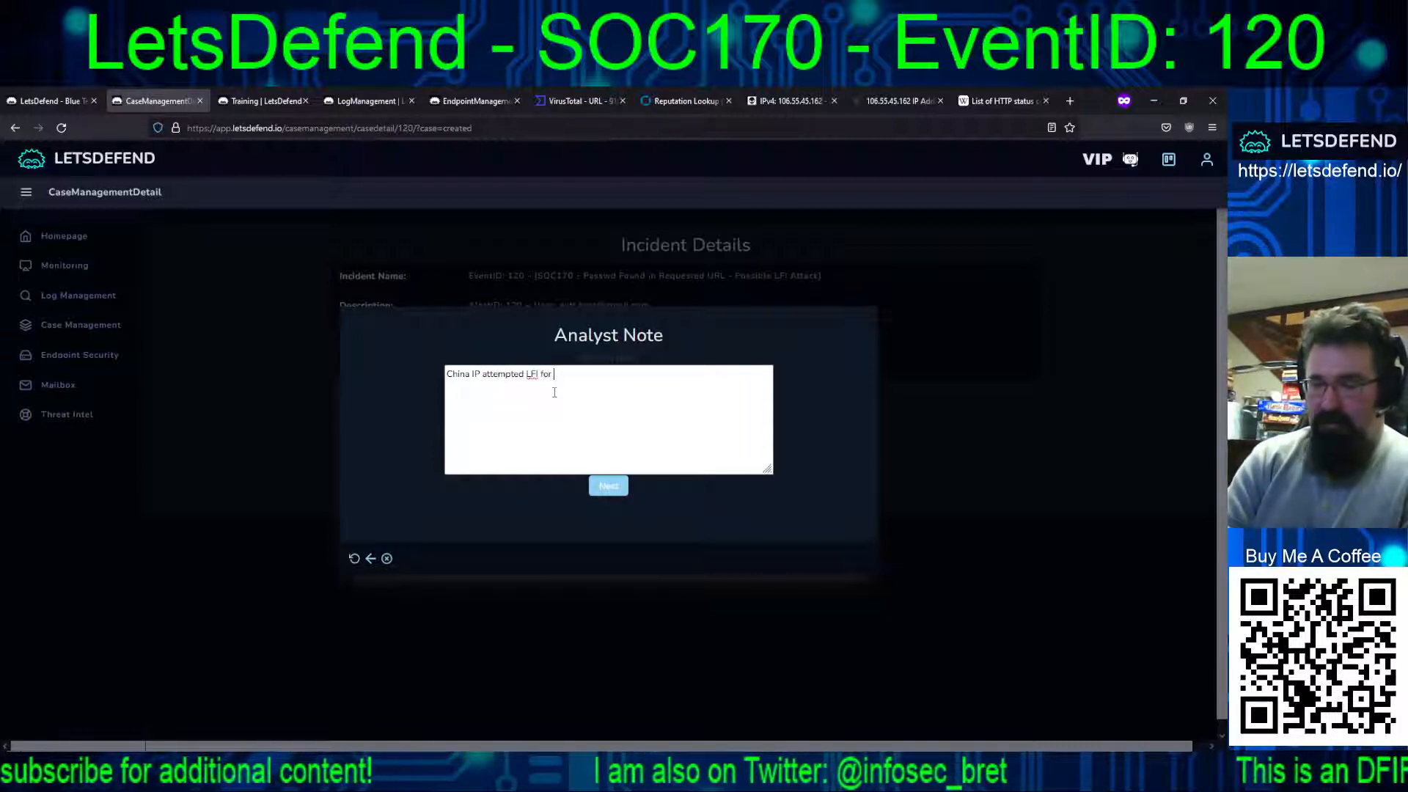
type("/etc/pass")
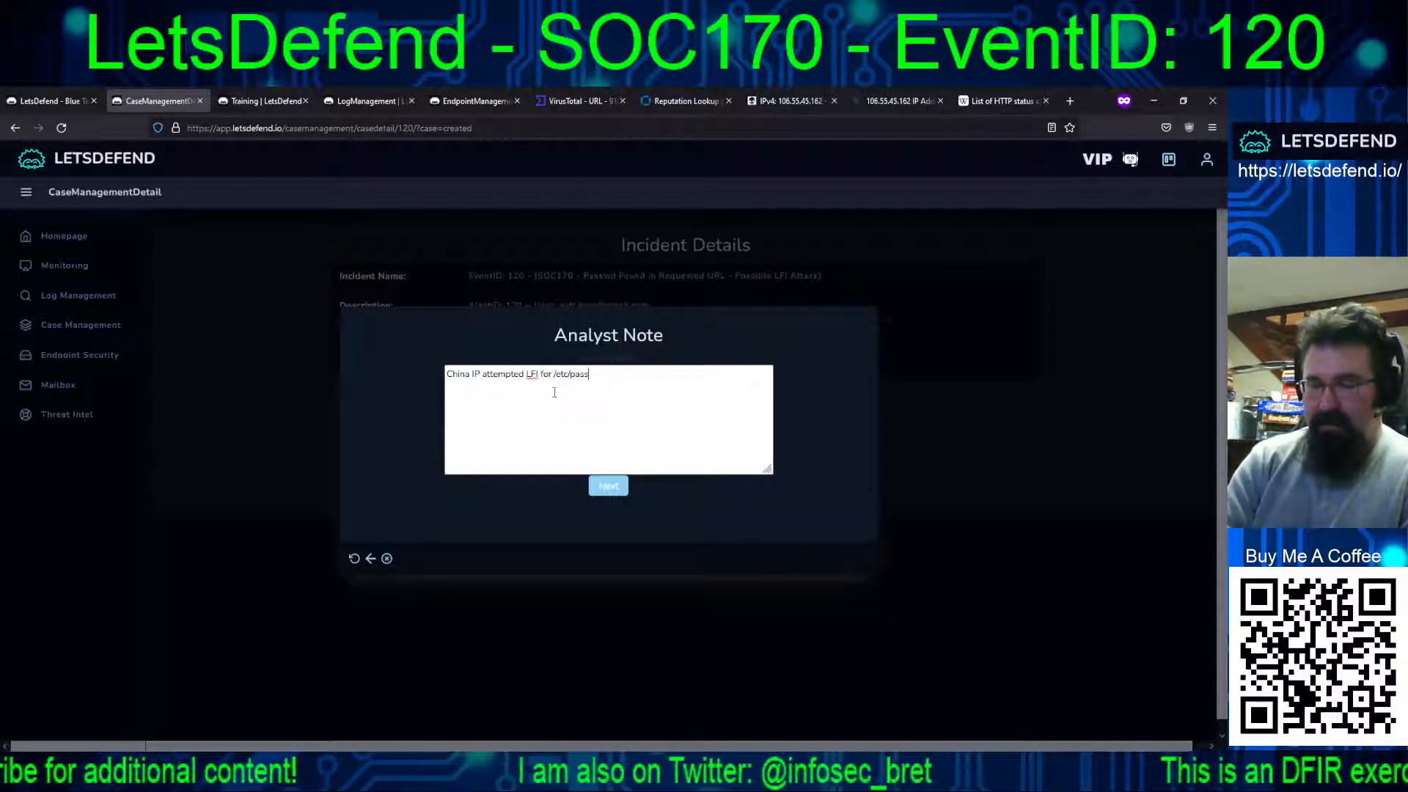
type("wd on")
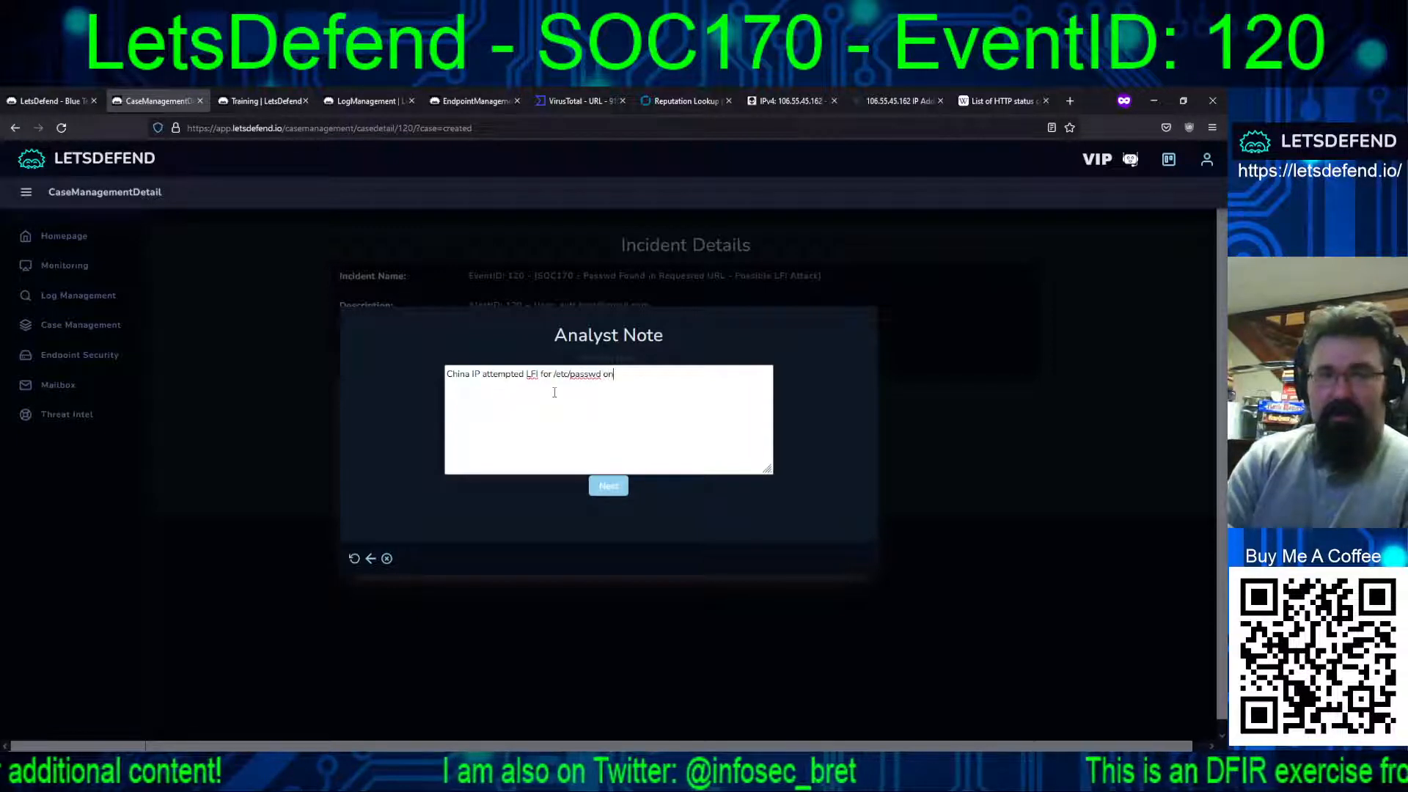
type(" a Windows b")
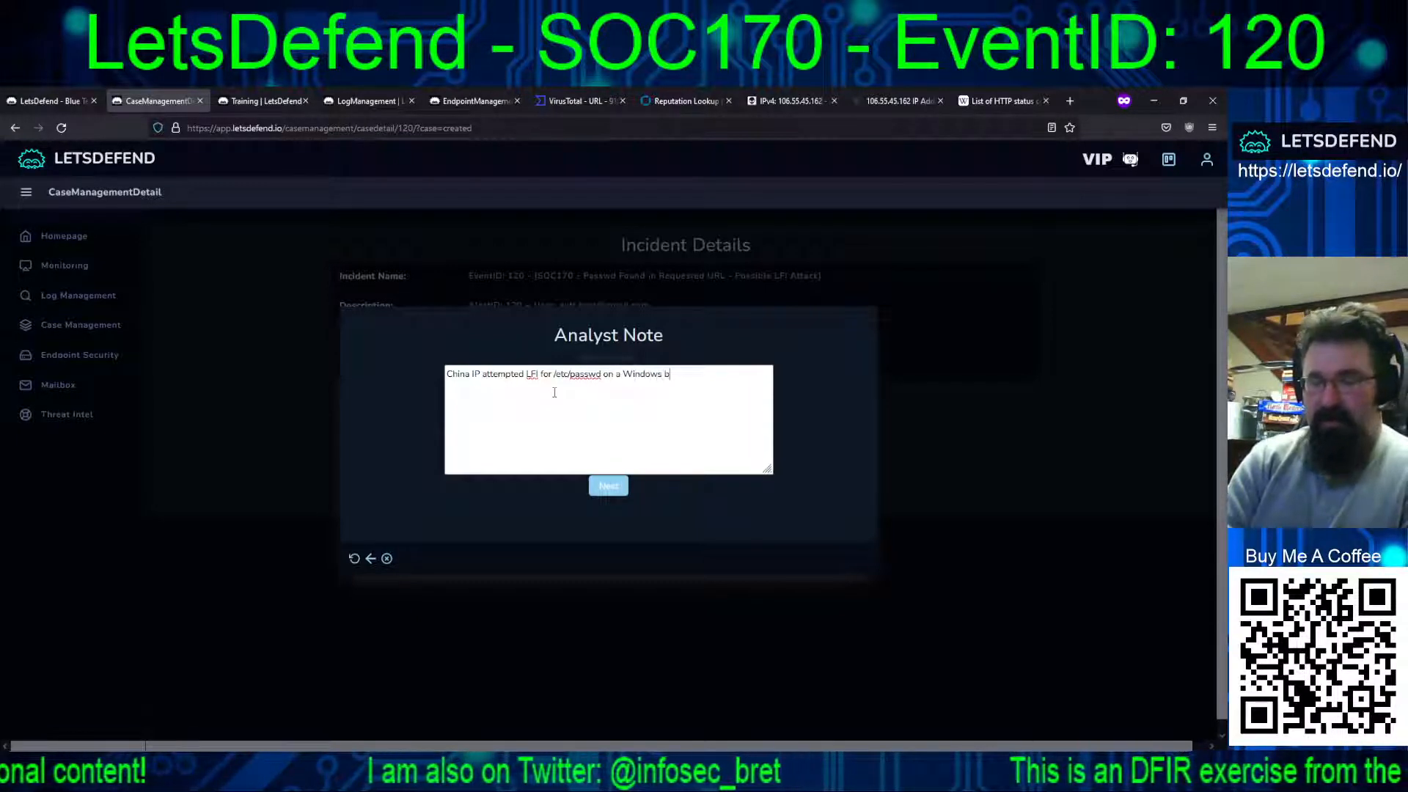
type("ox (")
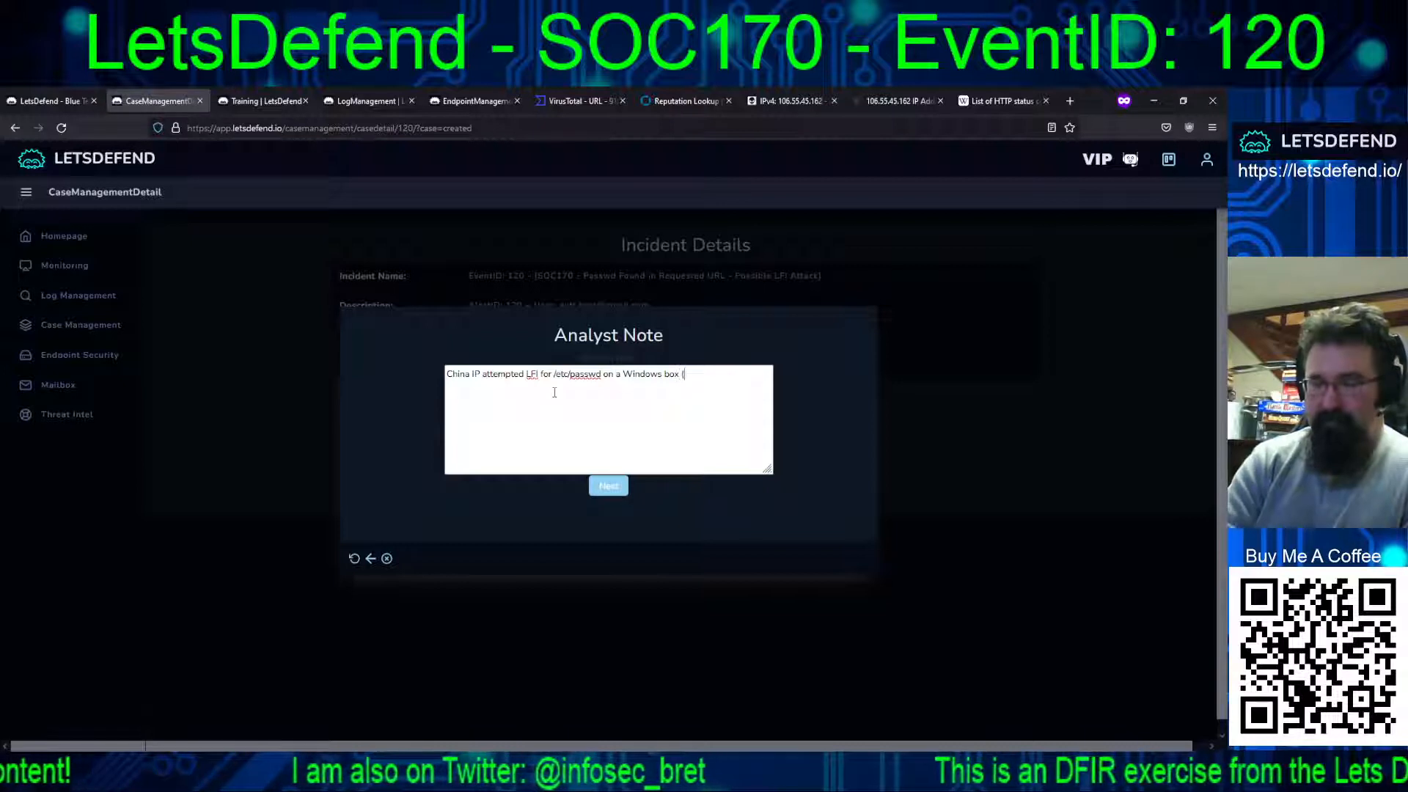
type("path and file ")
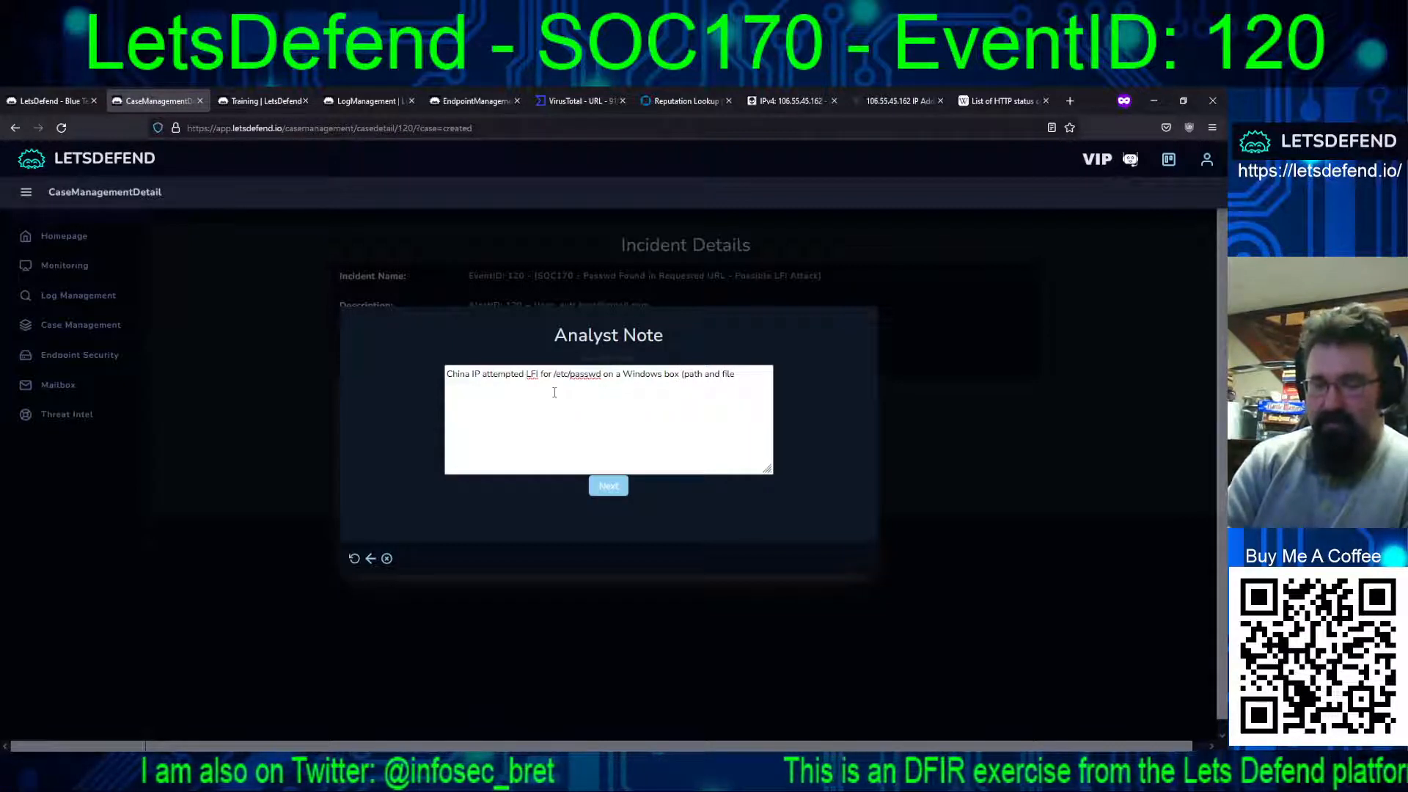
type("on")
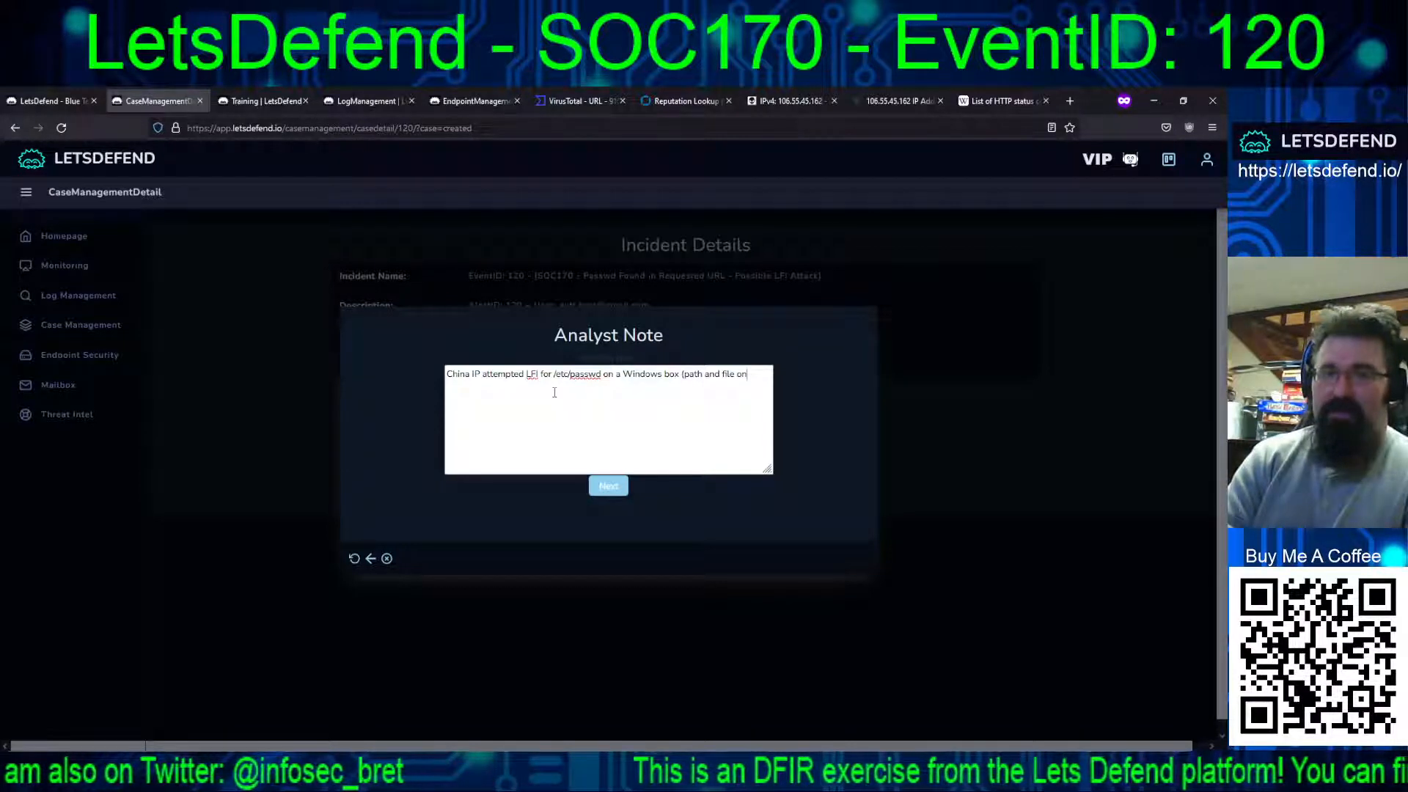
type("ly exist")
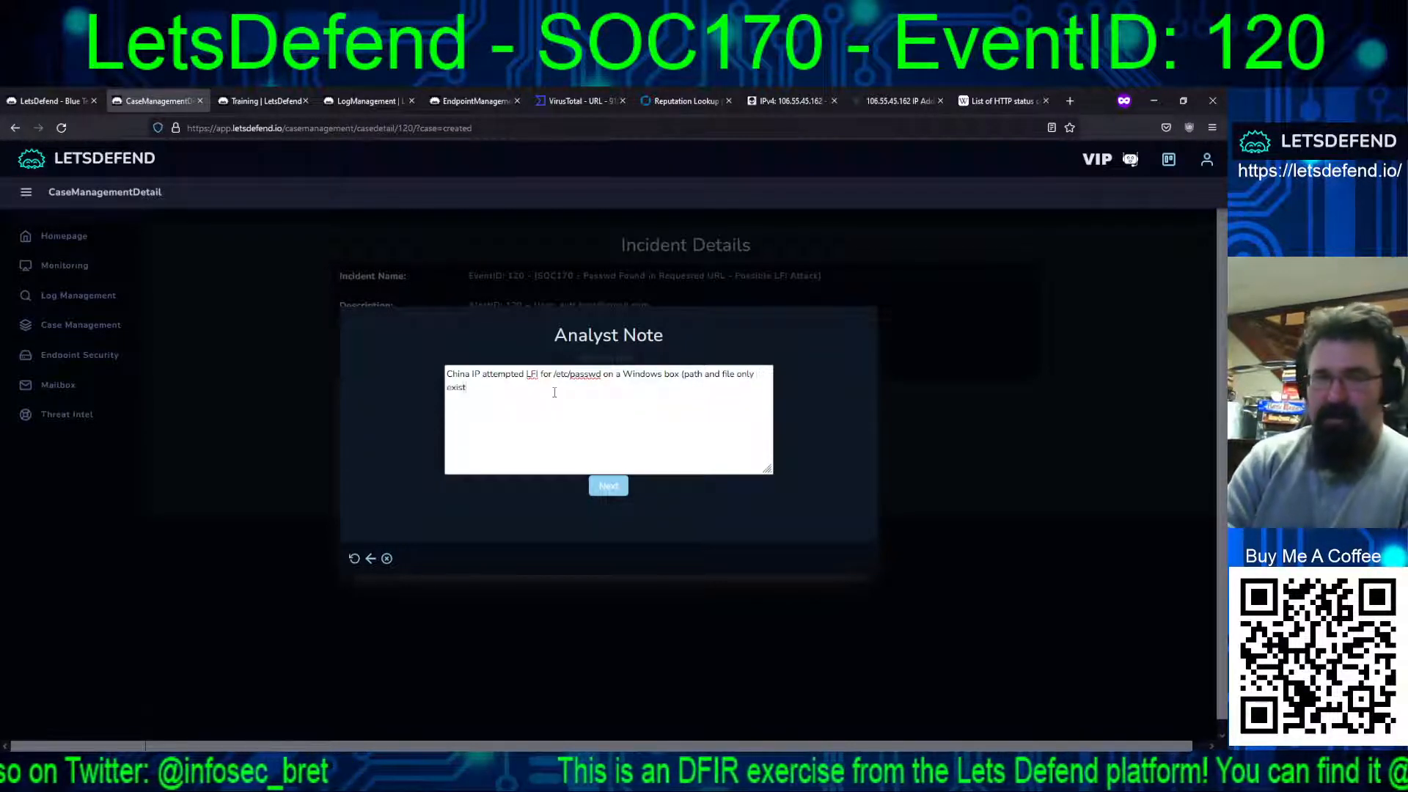
type("s on ")
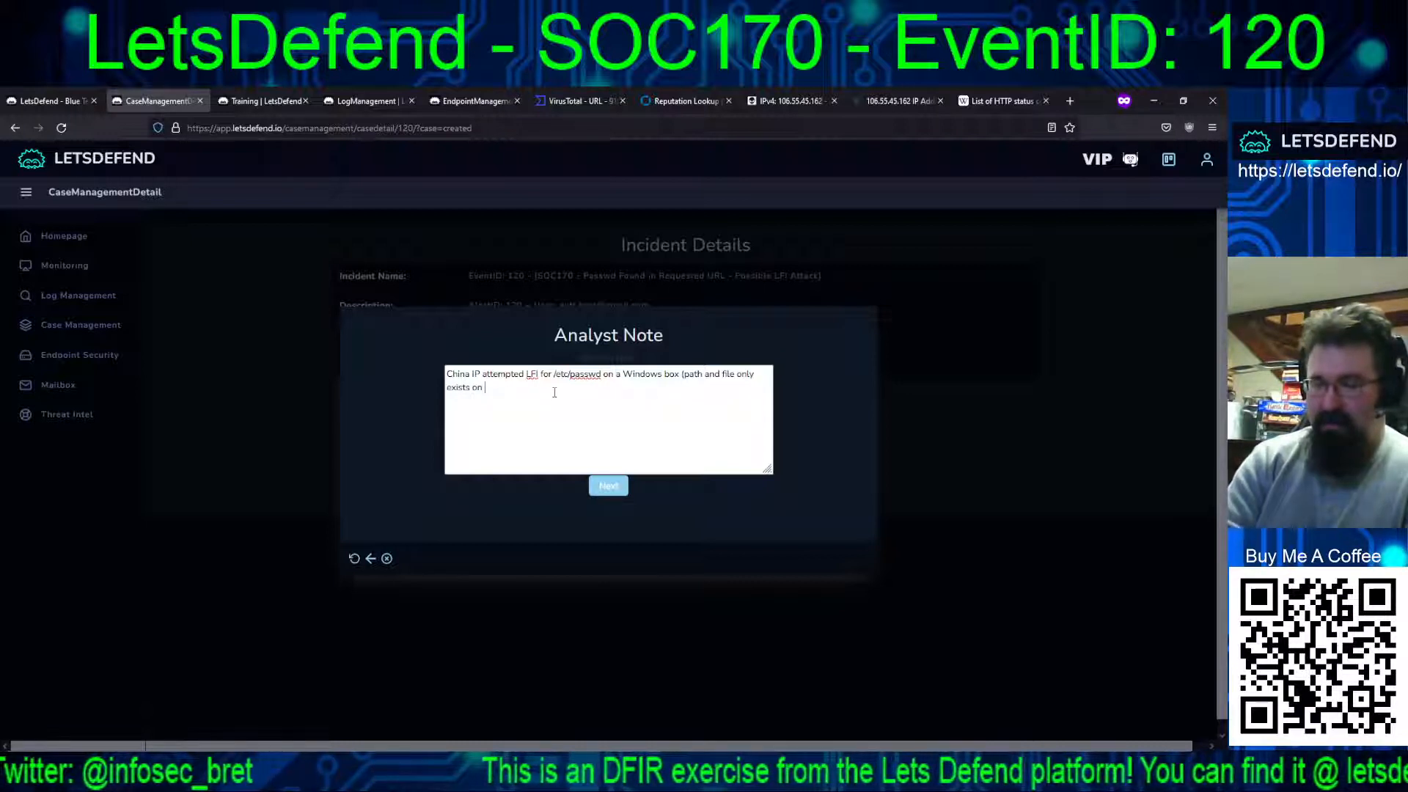
type("*unix")
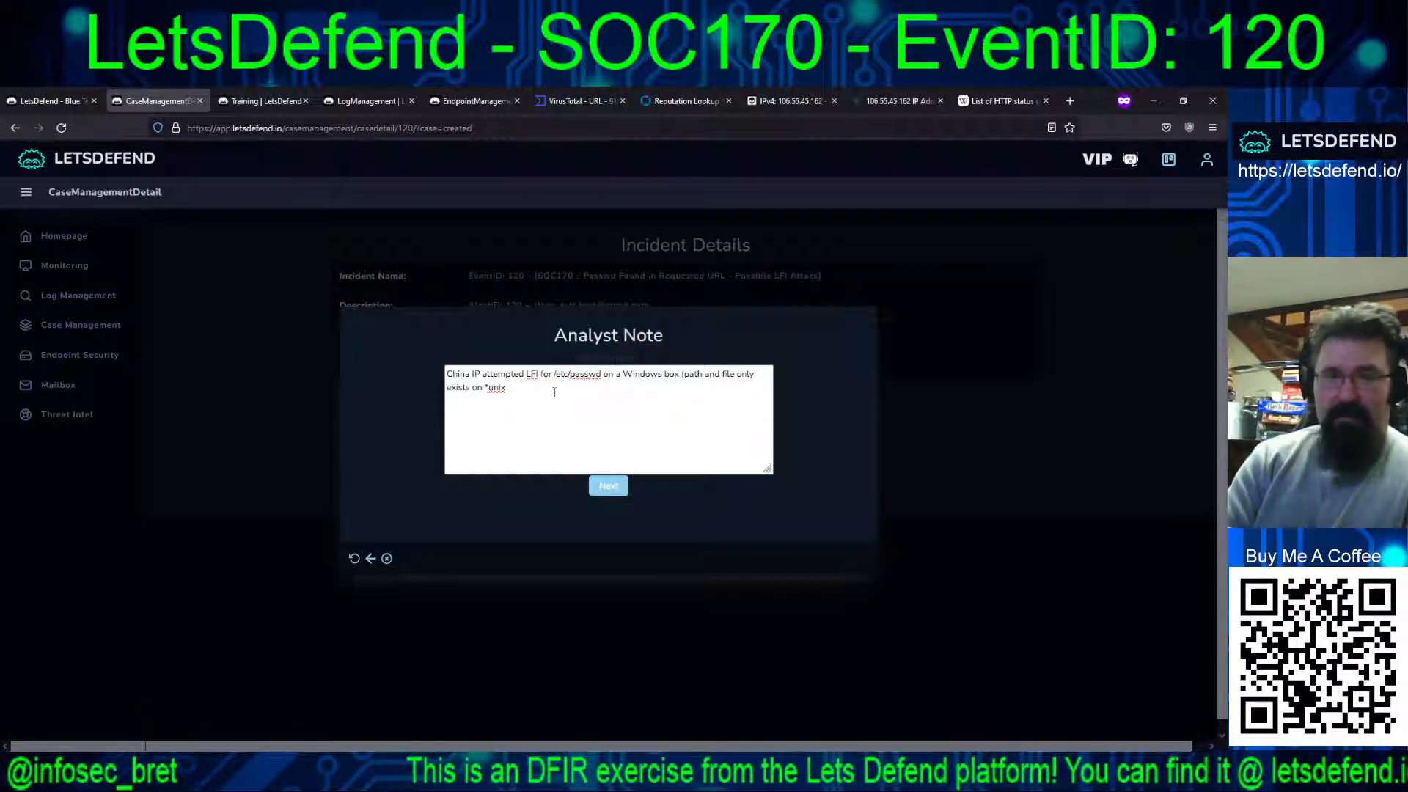
type(" platforms")
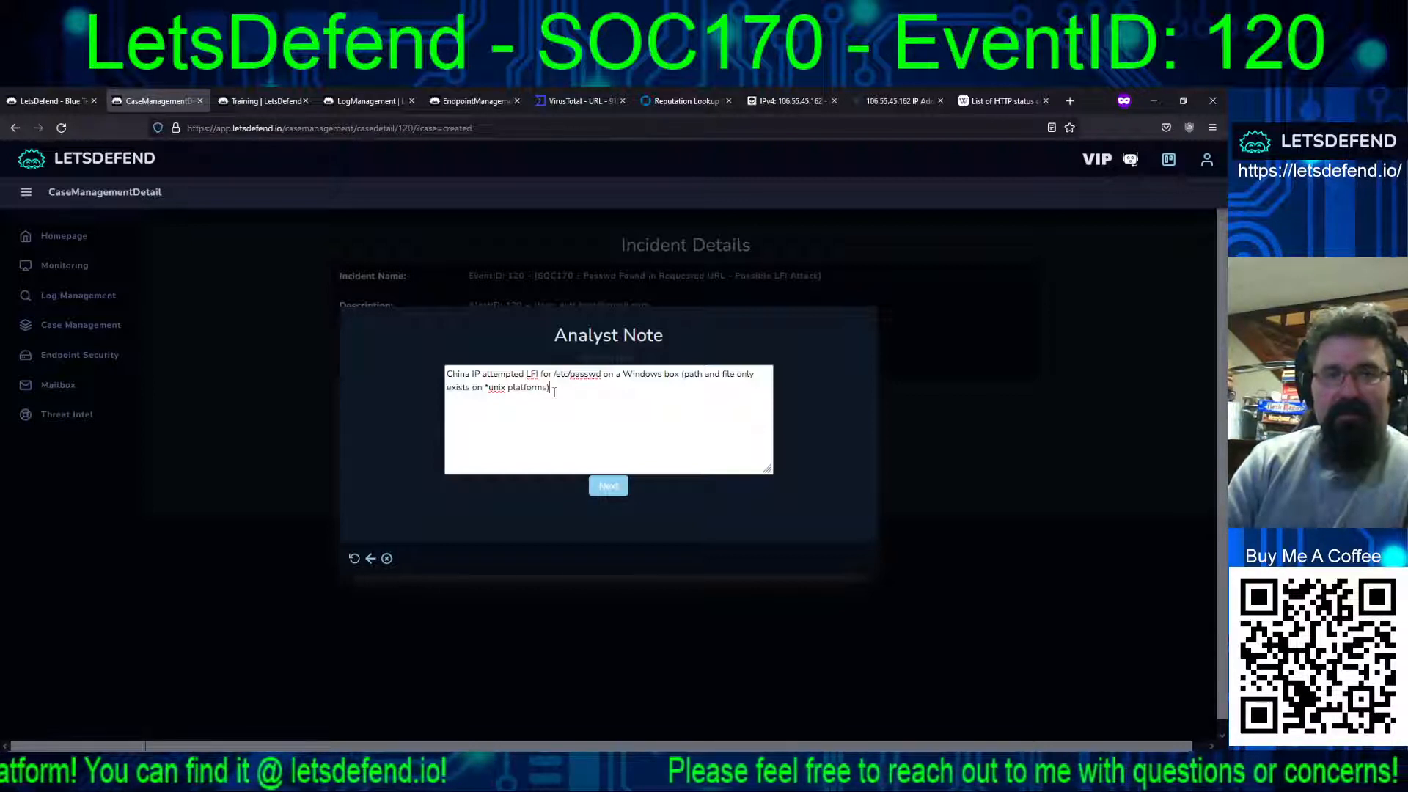
Extend the analyst note with "which resulted in an HTTP 500 error (failed LFI attempt)".
type("and")
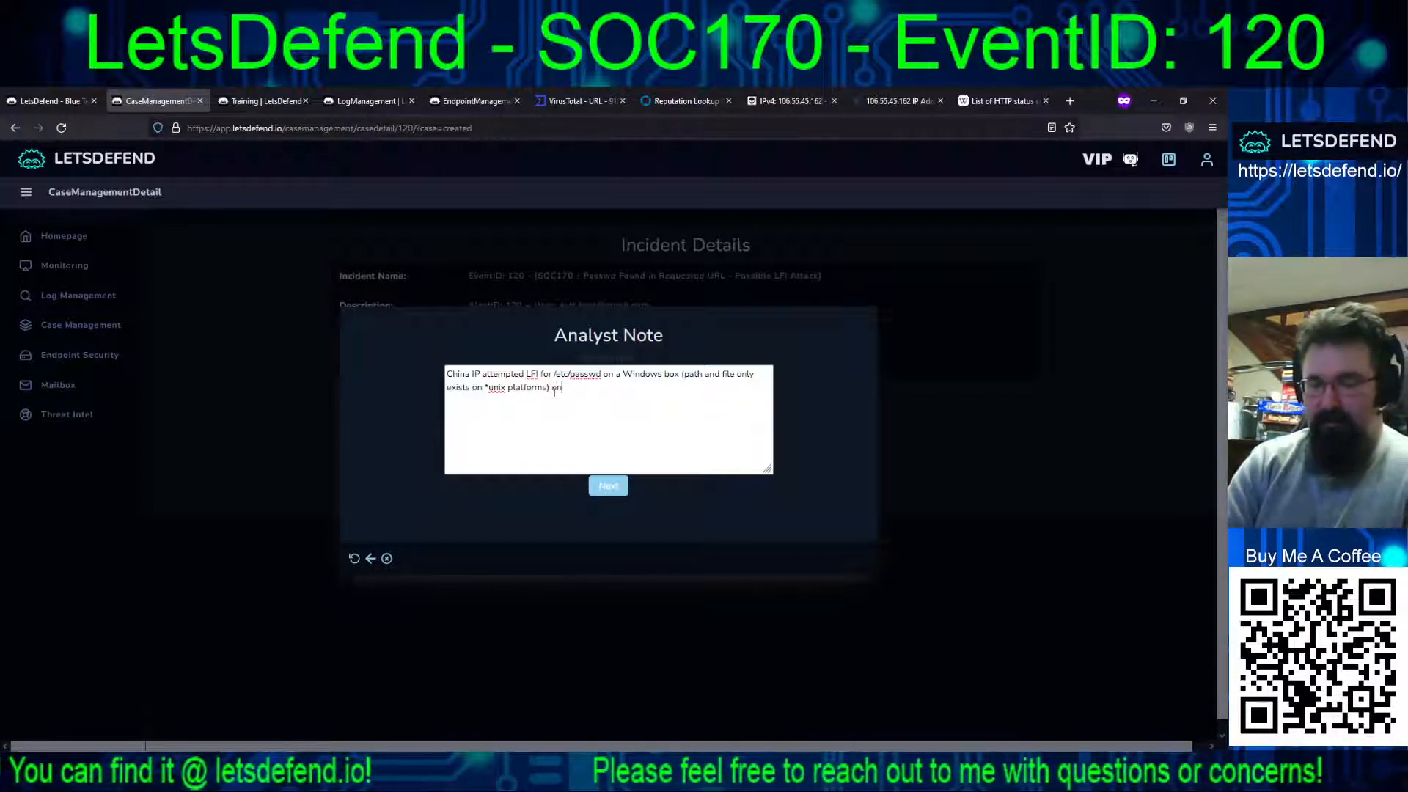
key("BackSpace")
key("BackSpace")
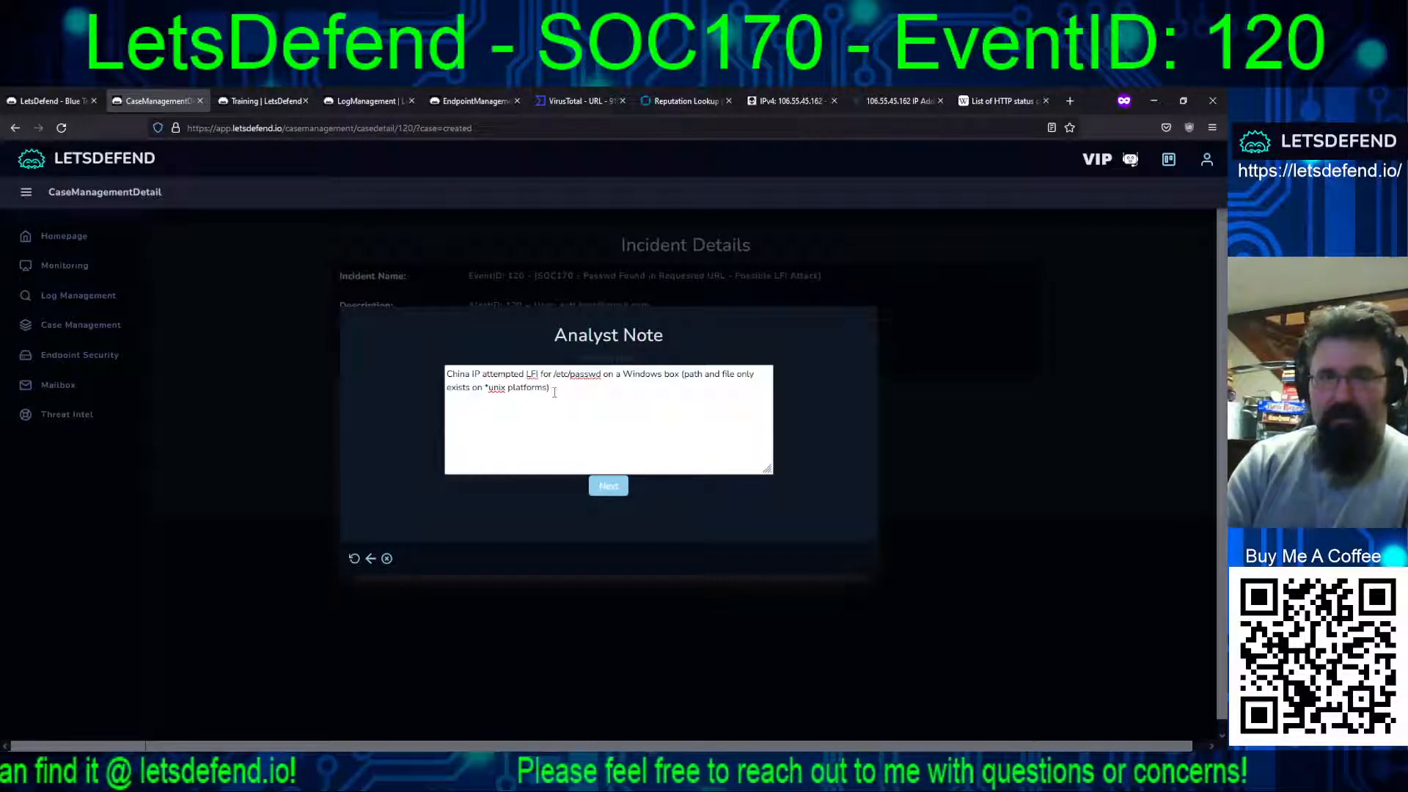
type("which result")
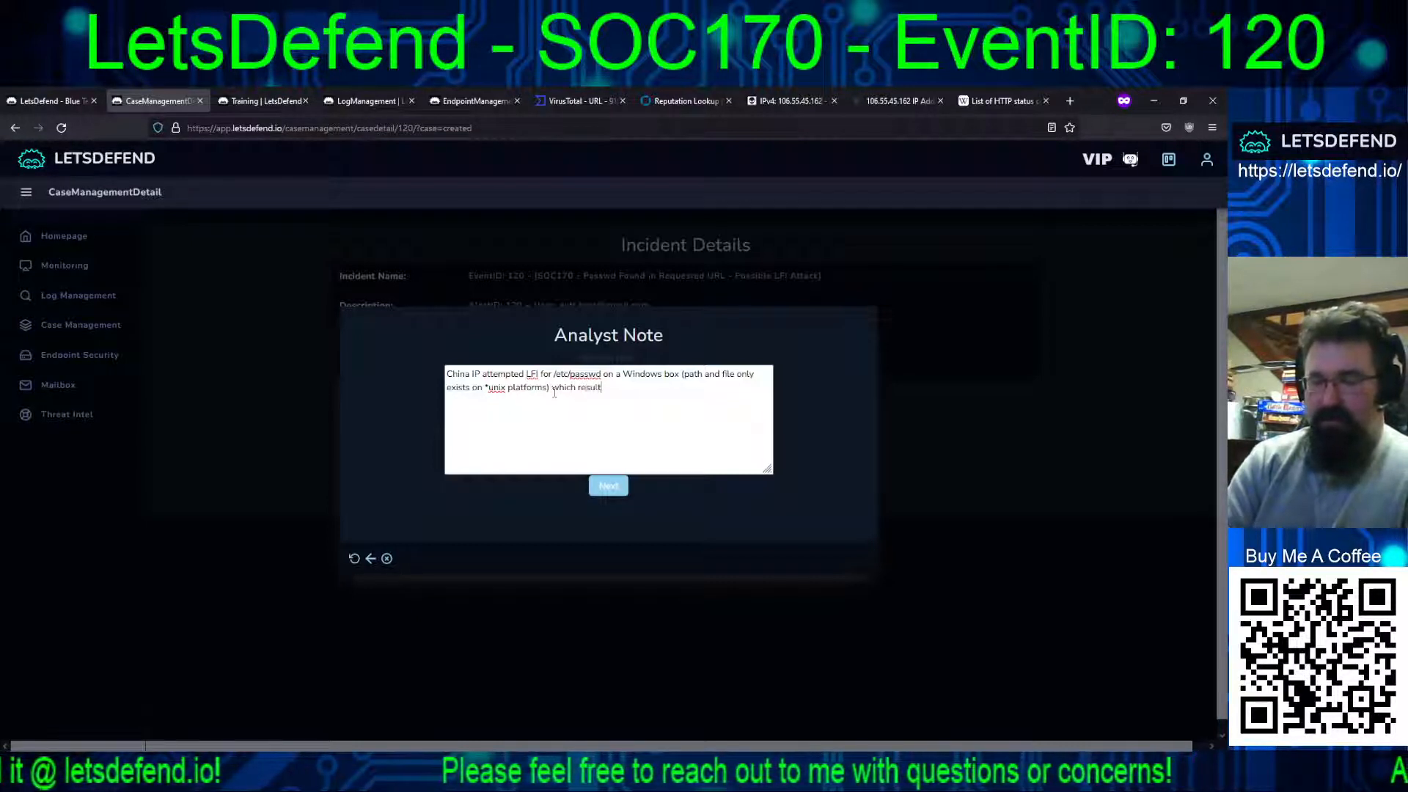
type("ed in ")
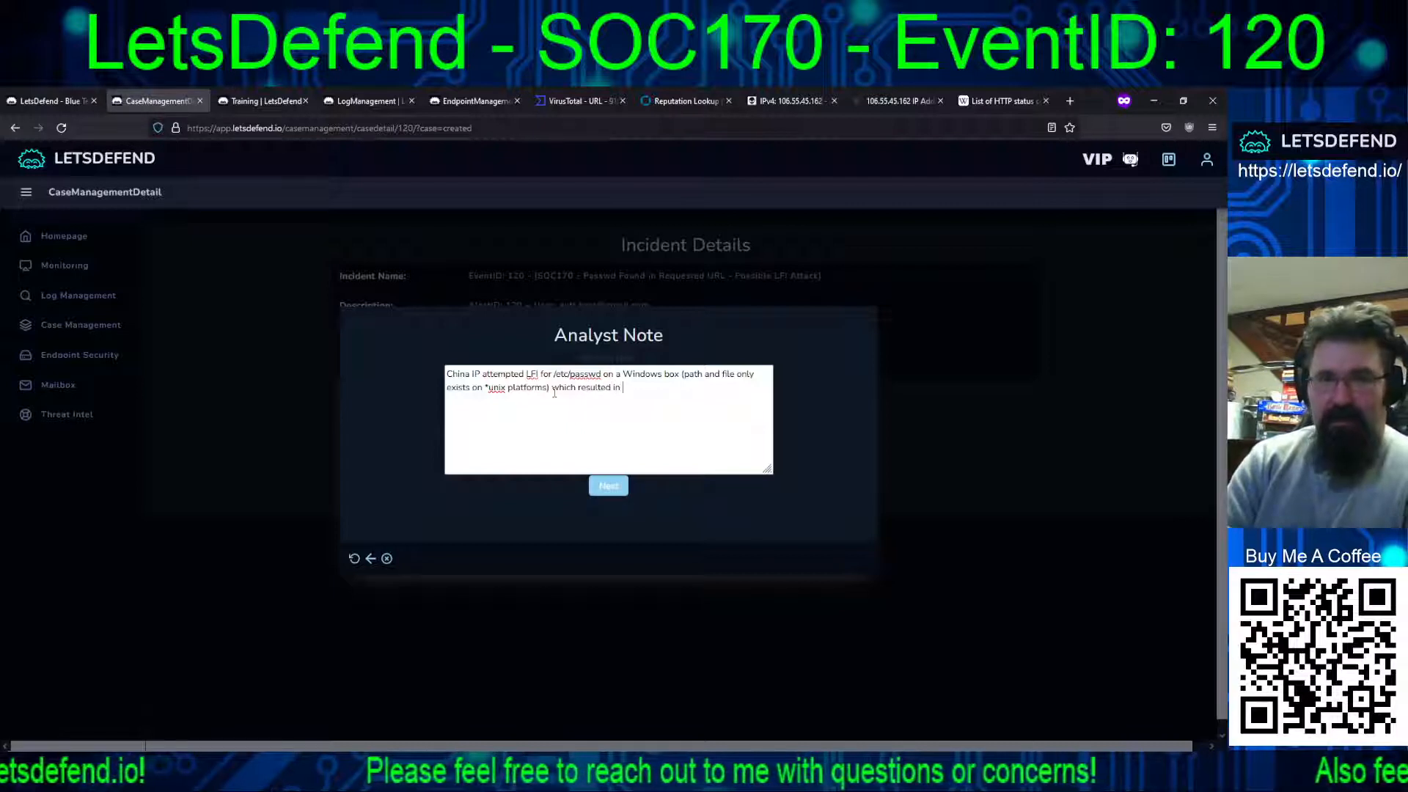
type("an HTT")
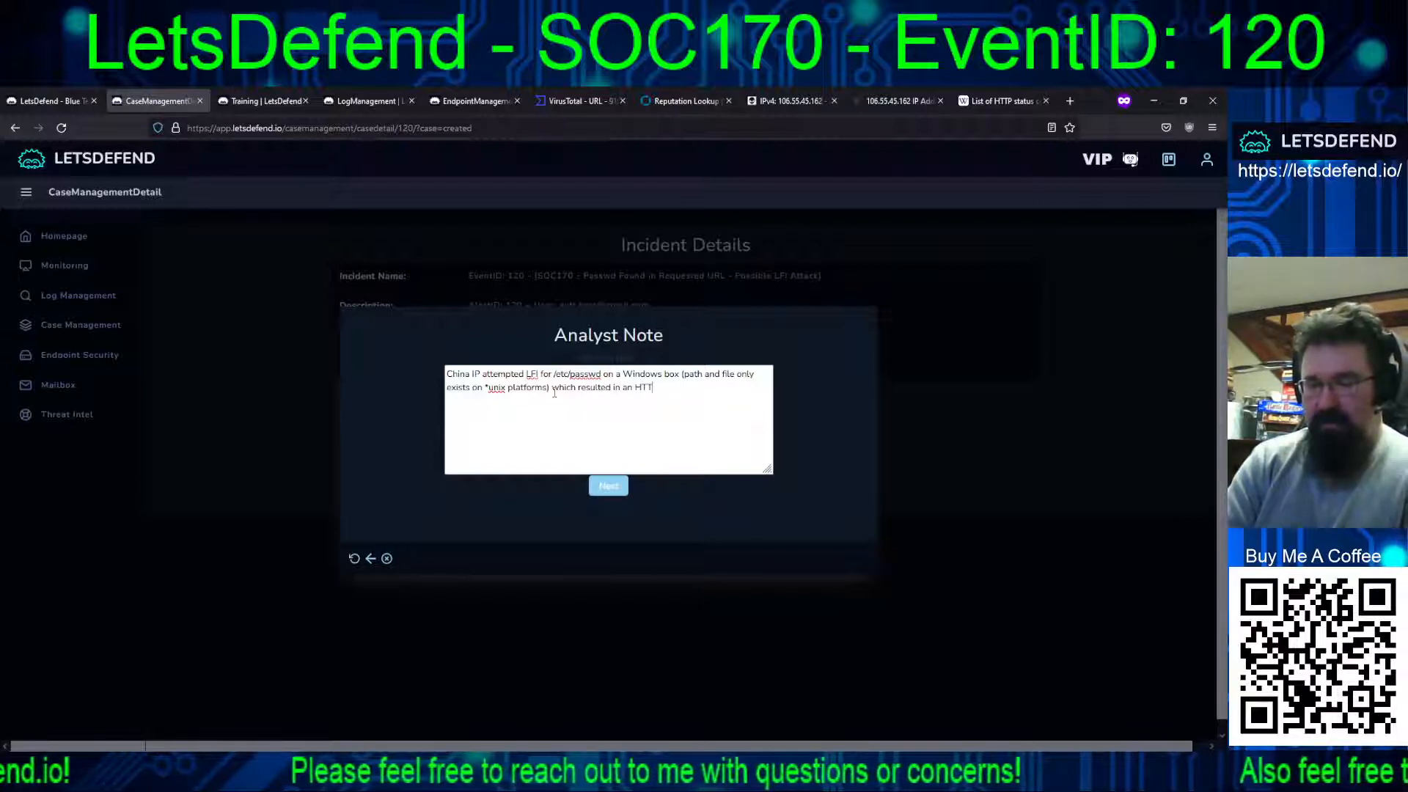
type("P 500")
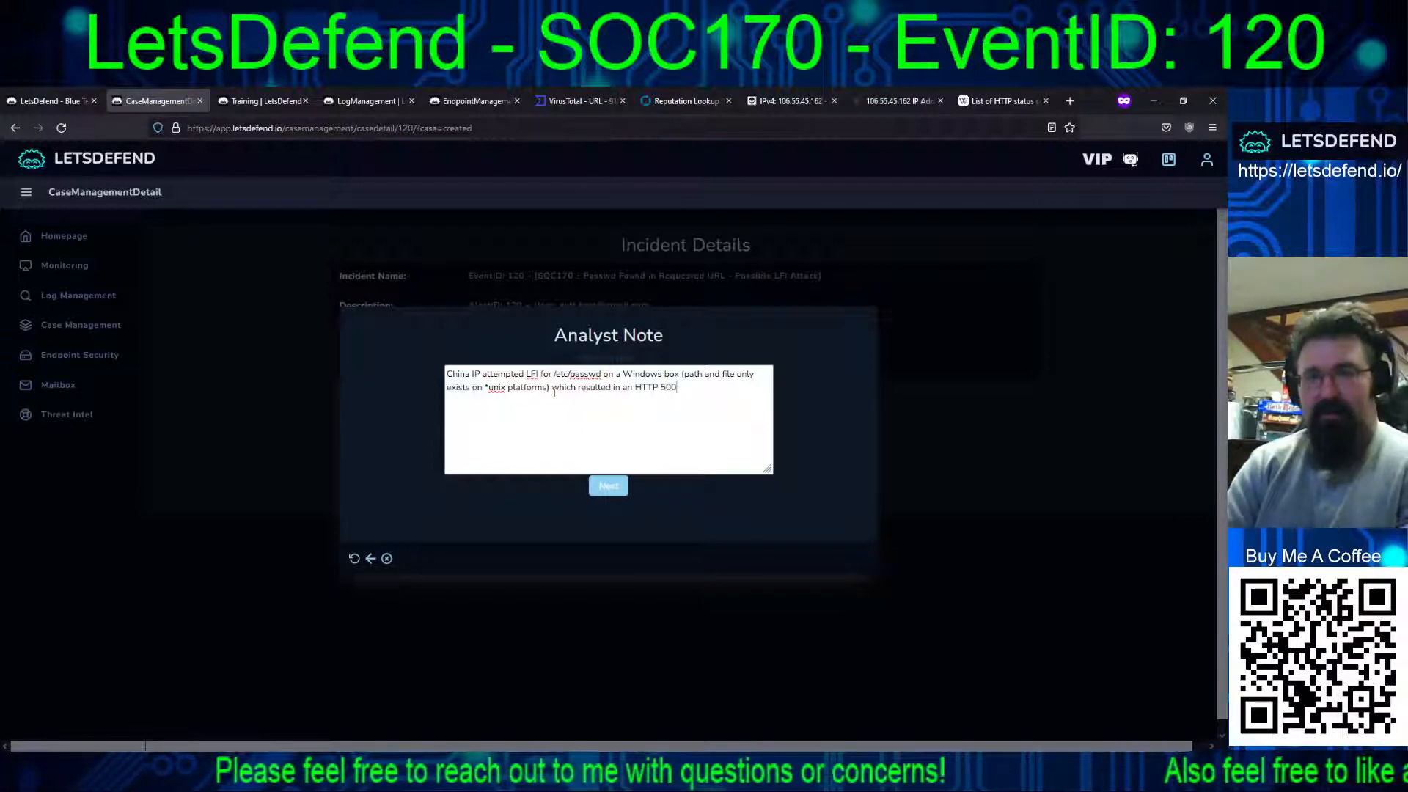
type(" error")
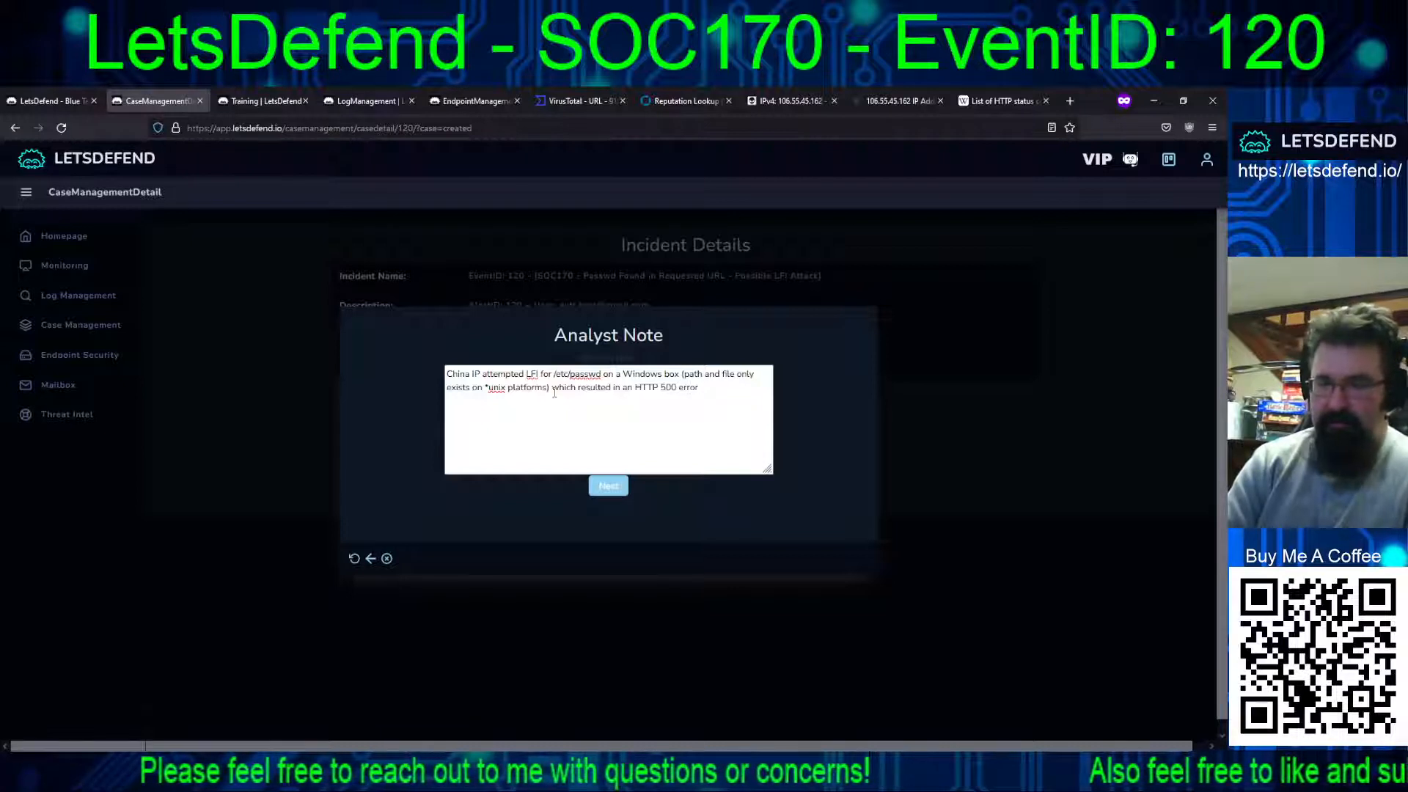
type(" (faile")
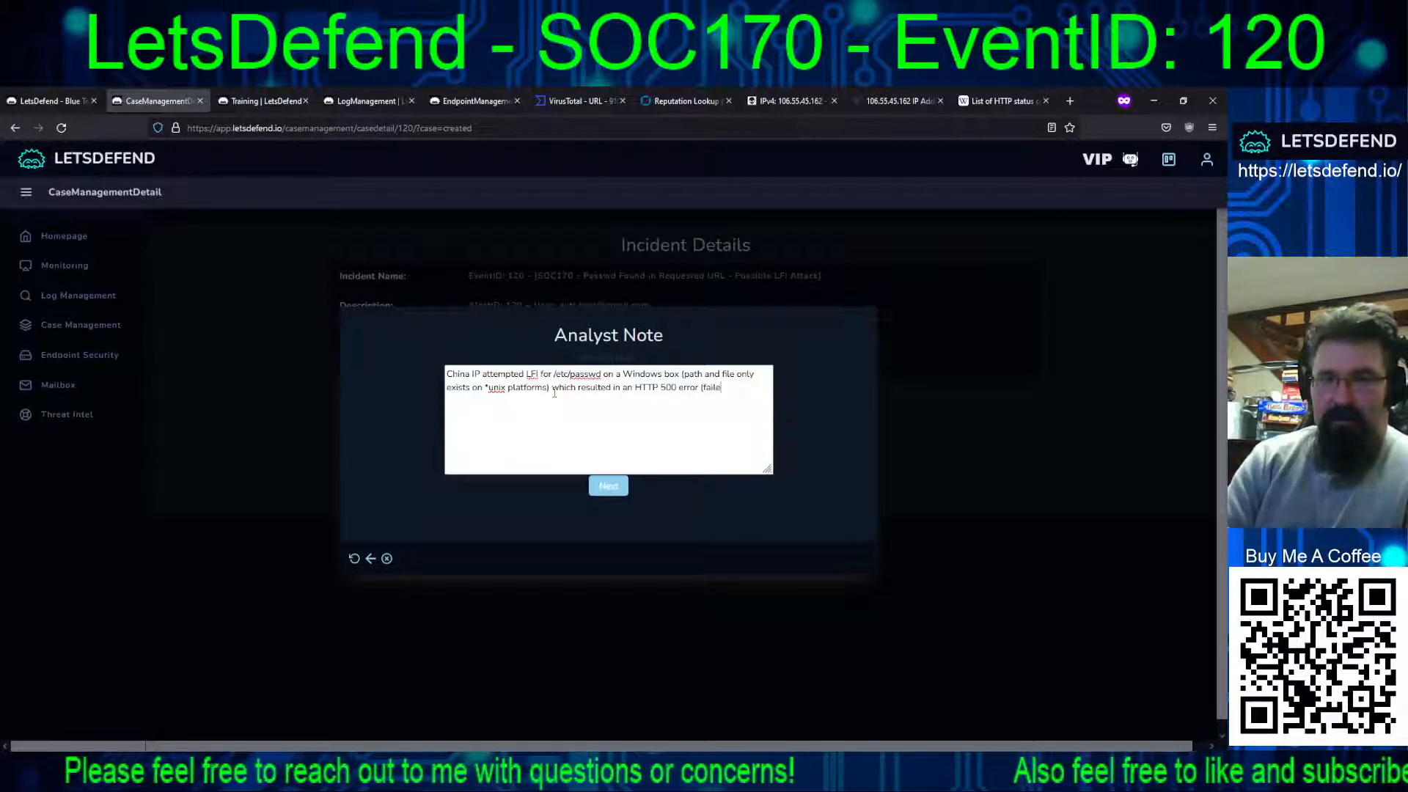
type("d LFI attempt)")
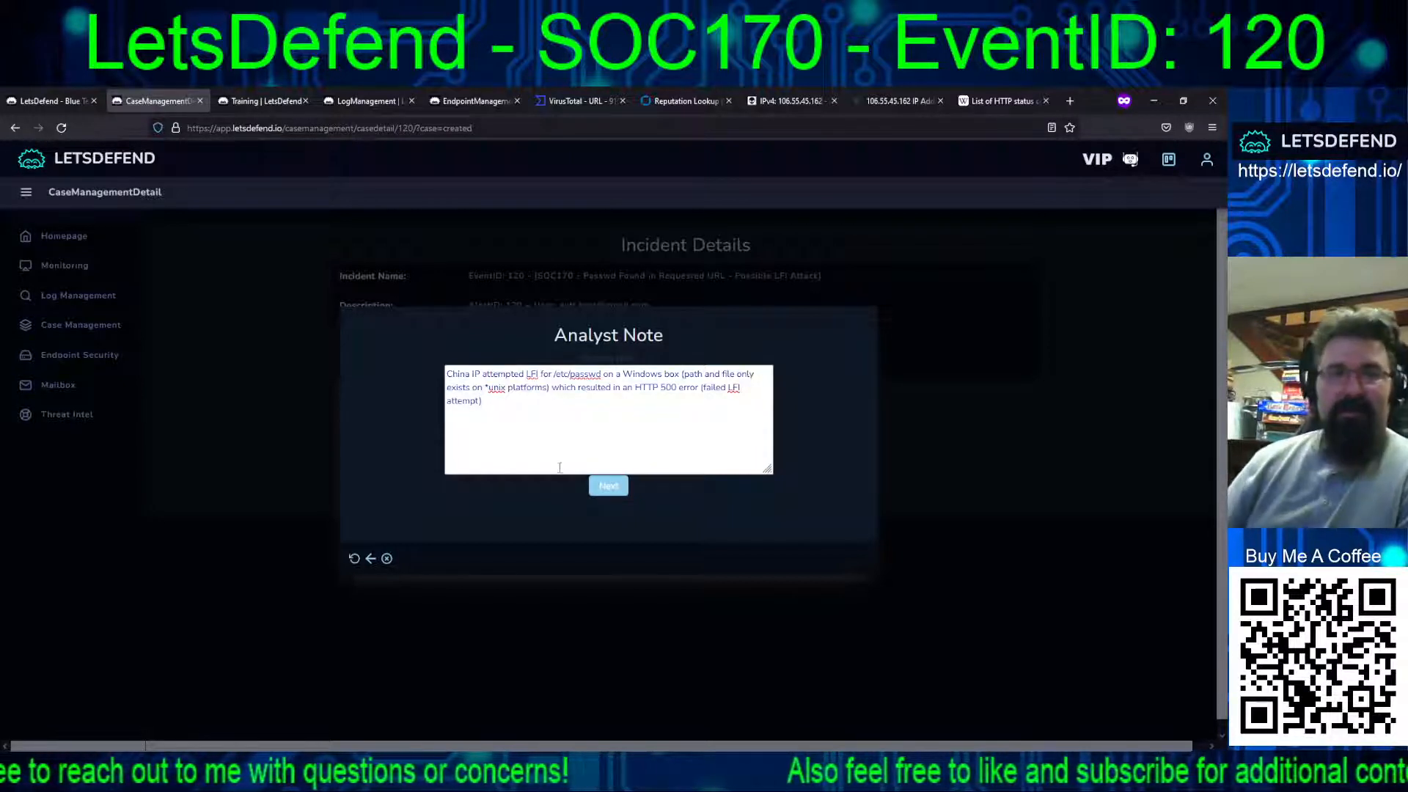
Submit the analyst note, finish the playbook to close the case, and continue to the monitoring page.
left_click(605, 486)
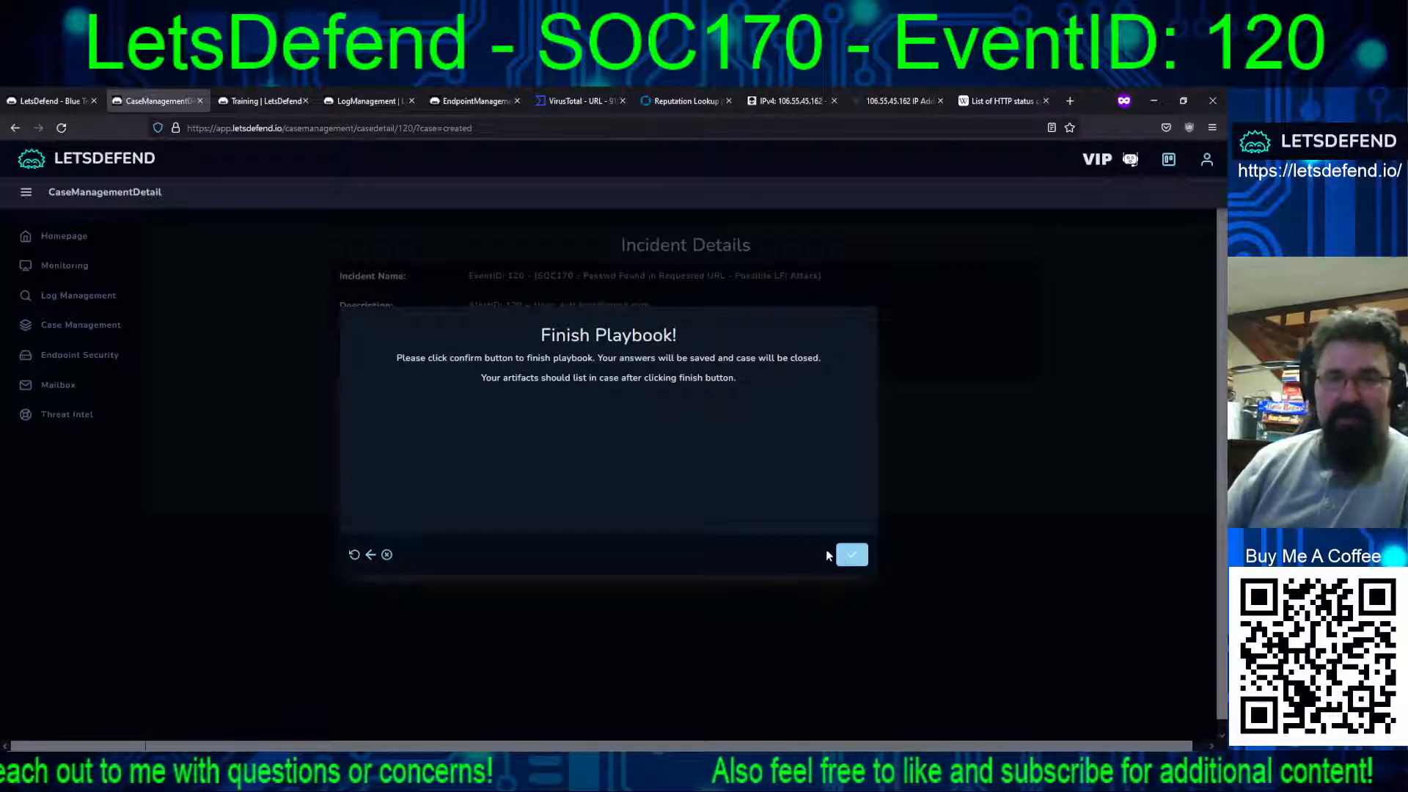
left_click(851, 556)
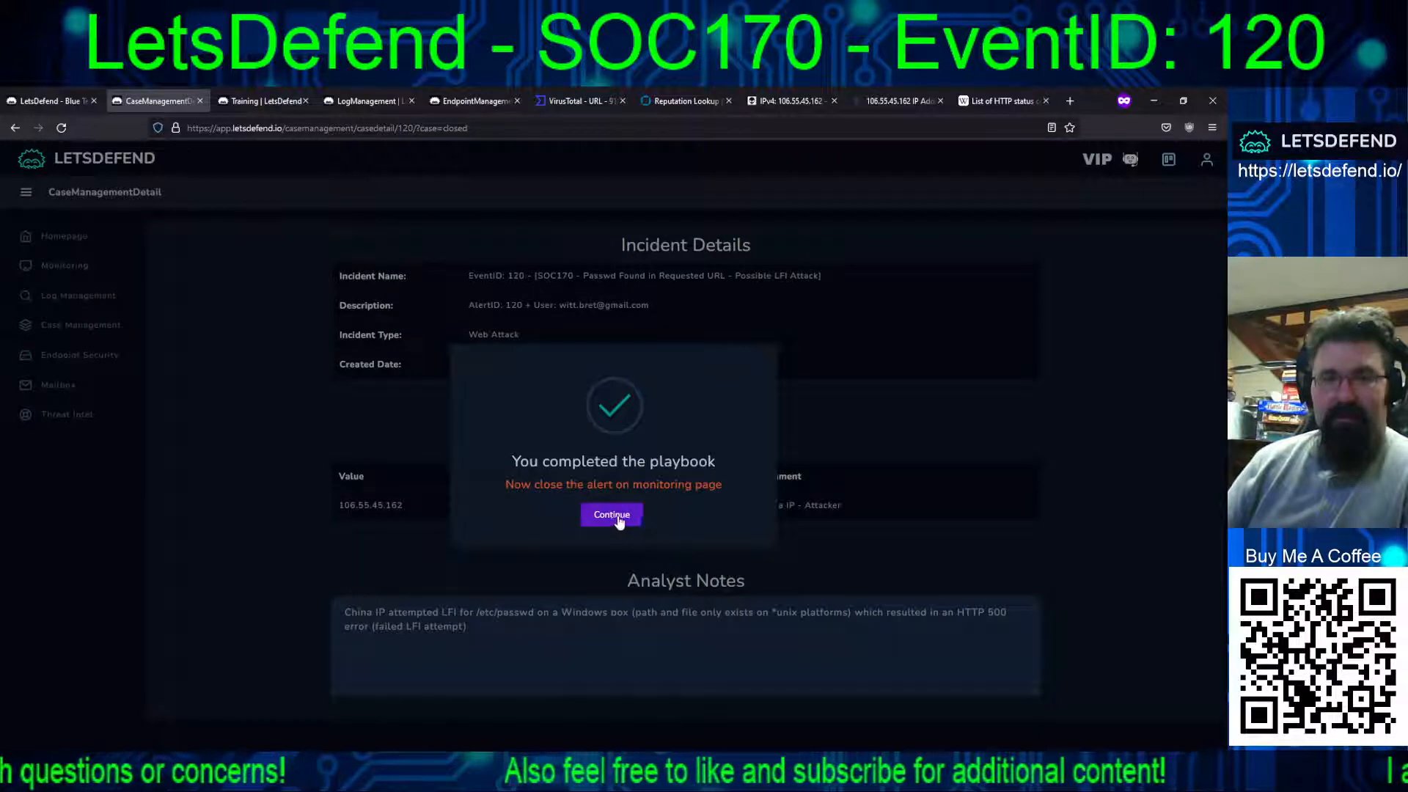
left_click(615, 515)
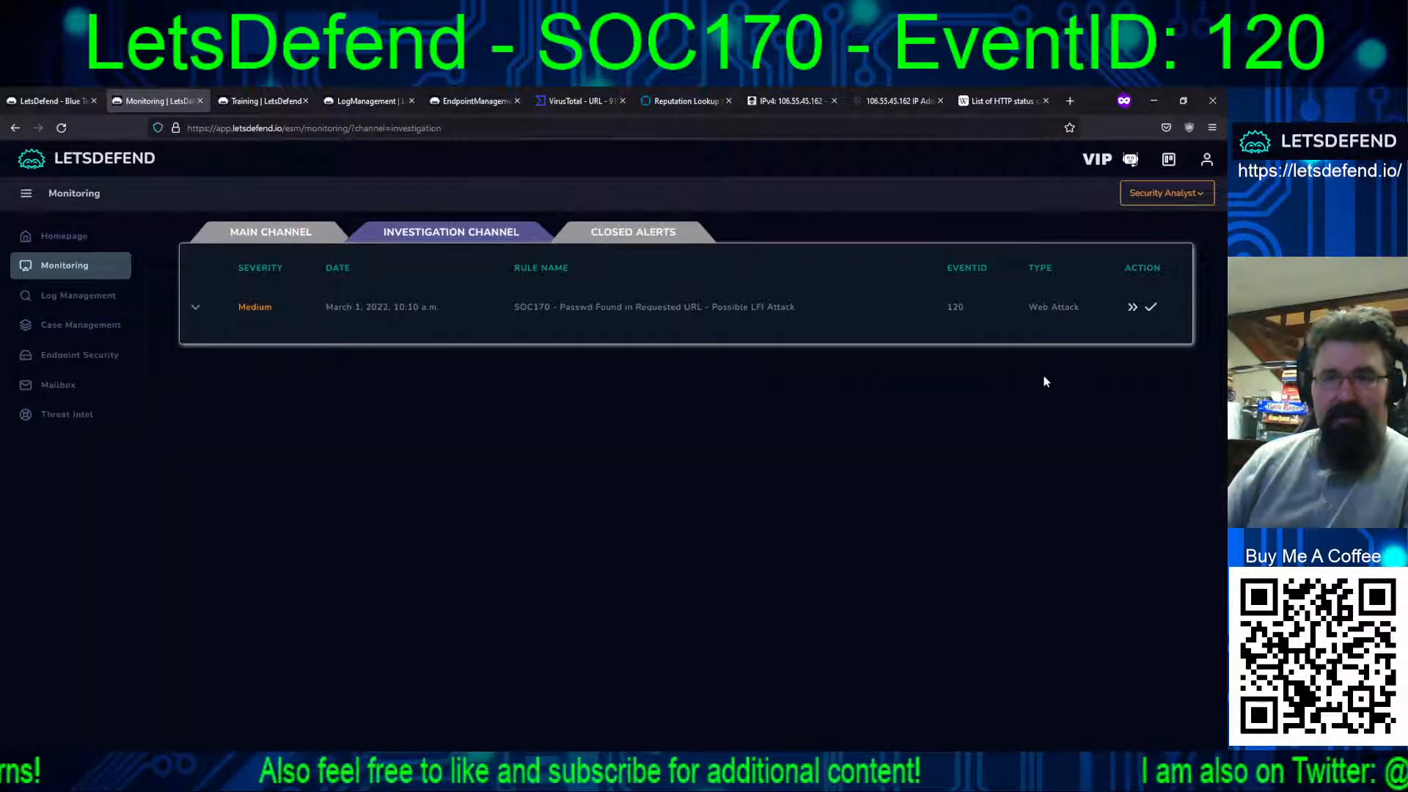
Close alert EventID 120 as True Positive, reusing the full analyst note text as the closing note, and dismiss the completion message.
left_click(1150, 307)
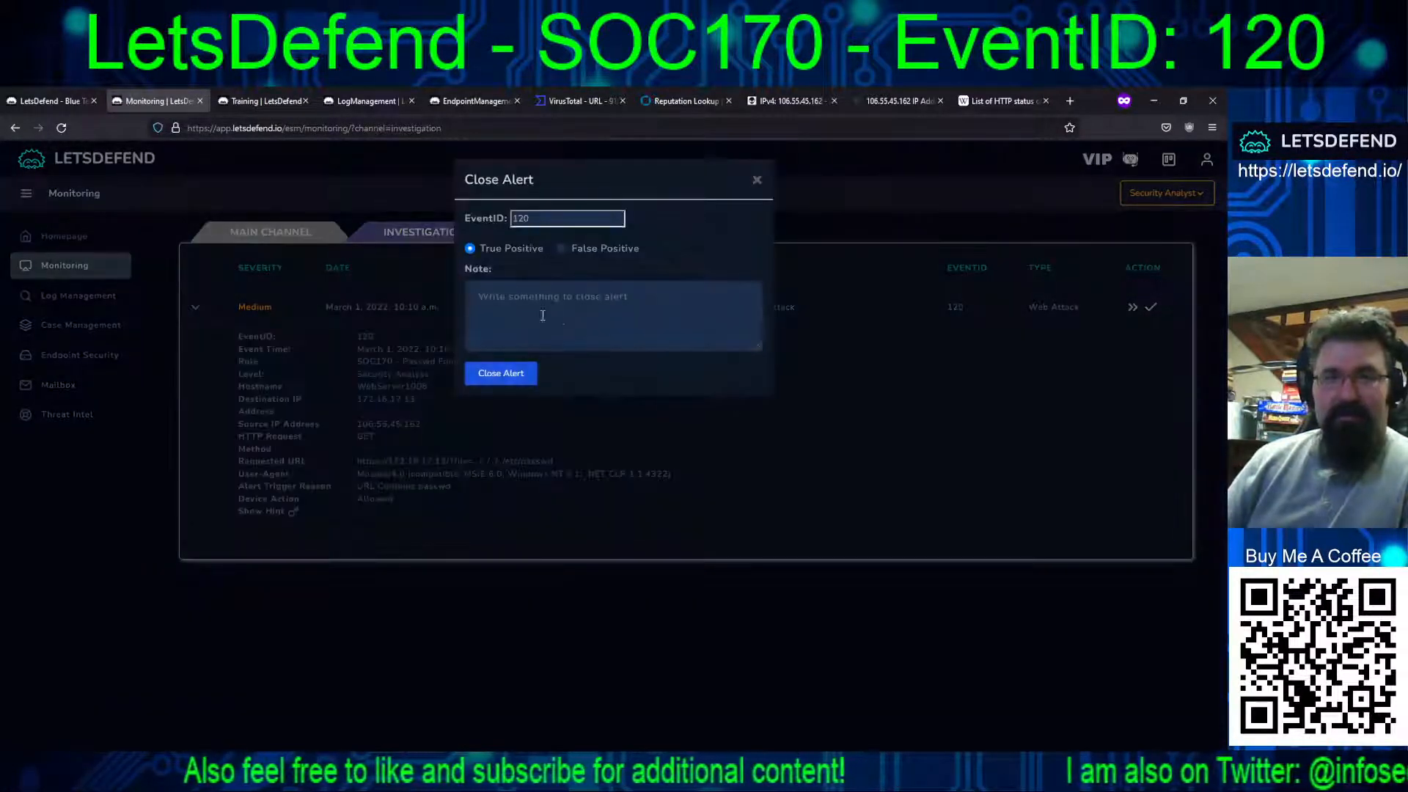
left_click(511, 300)
key("ctrl+v")
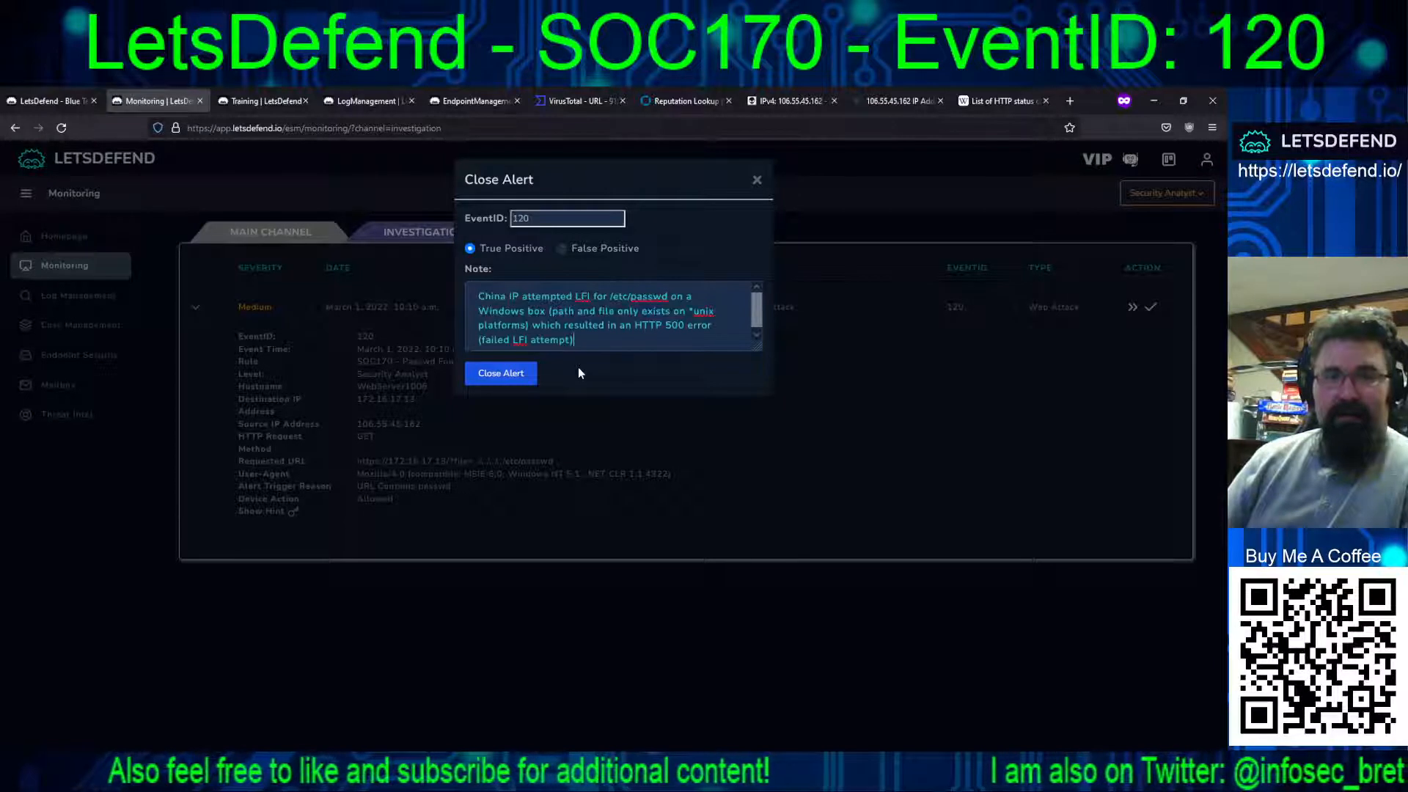
left_click(501, 372)
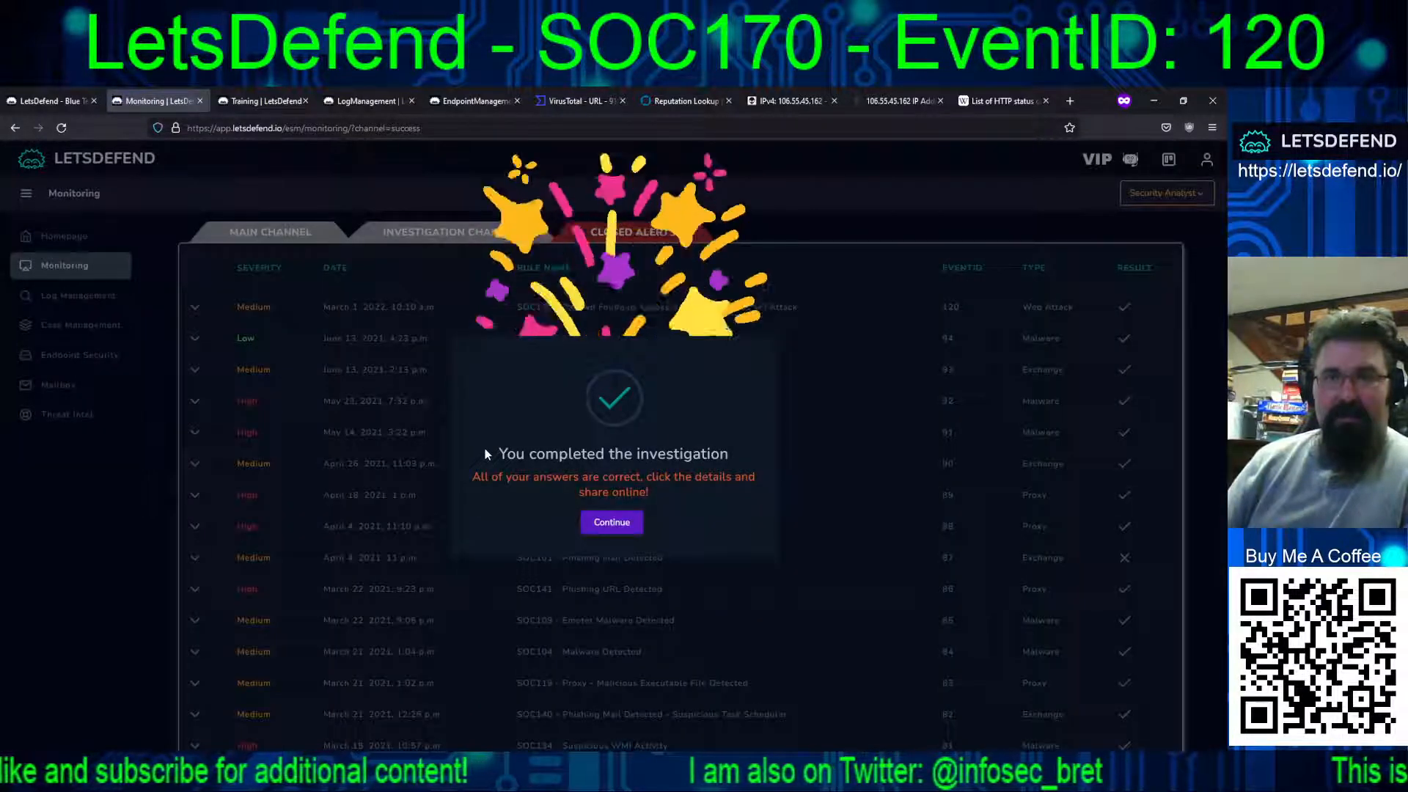
left_click(612, 523)
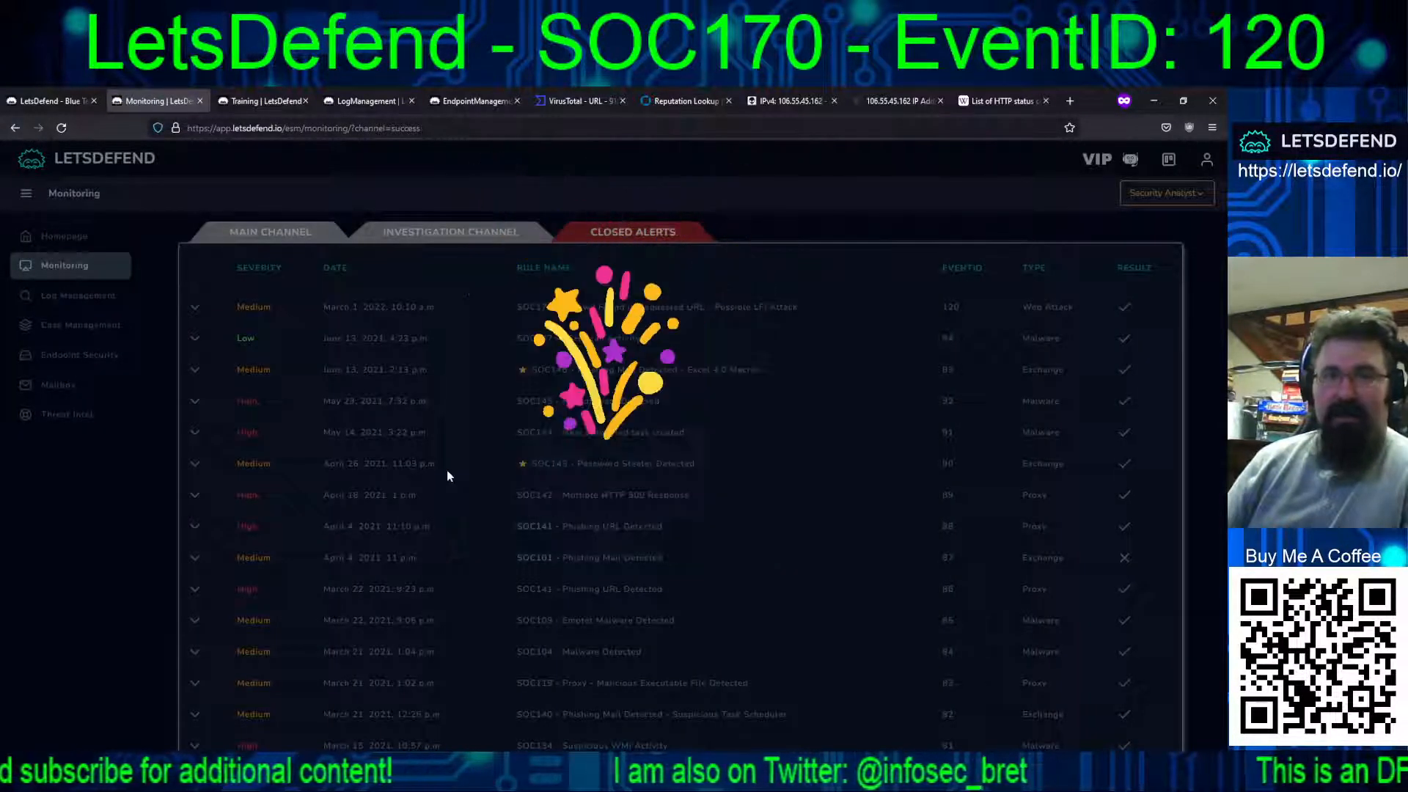
Review the closed EventID 120 alert's answers and editor note, checking them against the HTTP response size in the raw log.
left_click(195, 311)
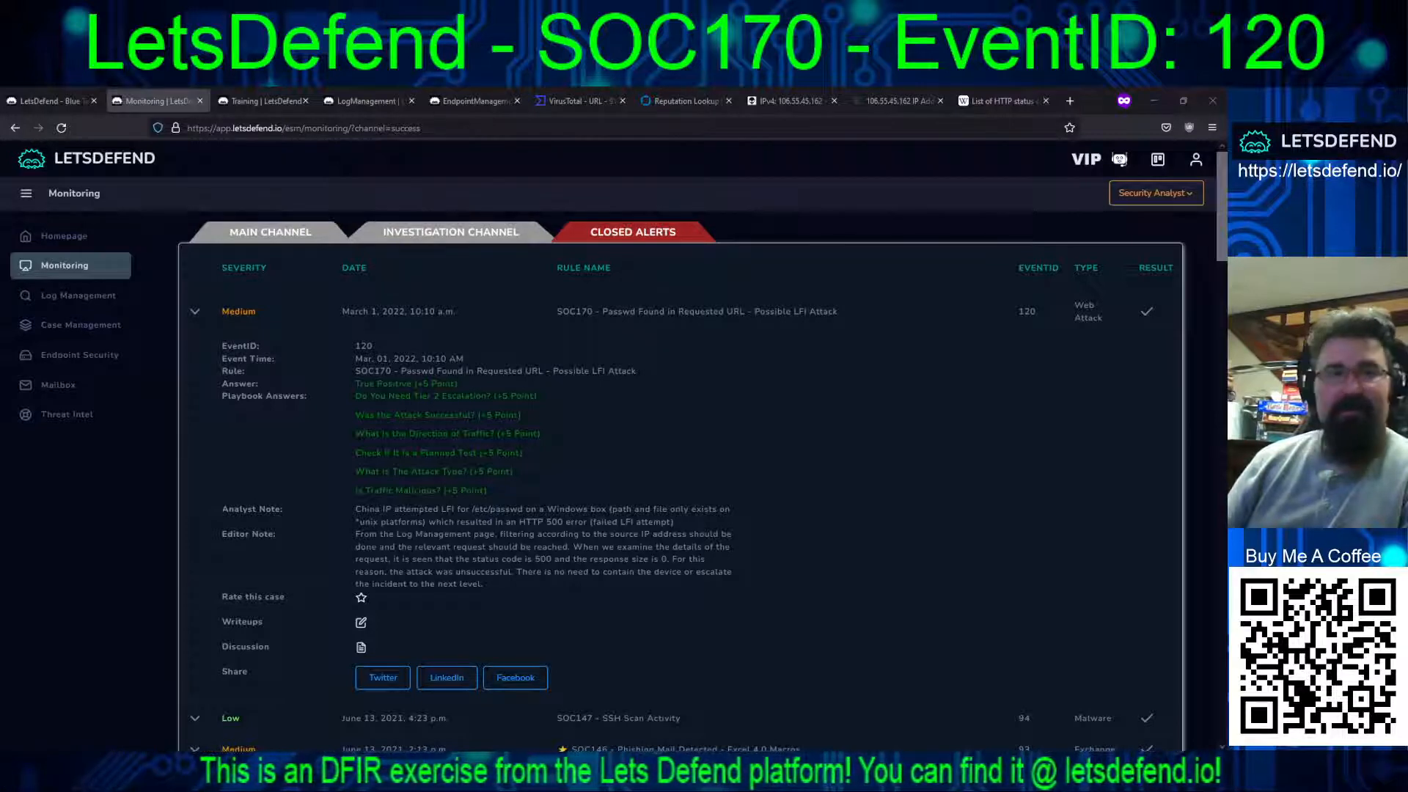
left_click(366, 100)
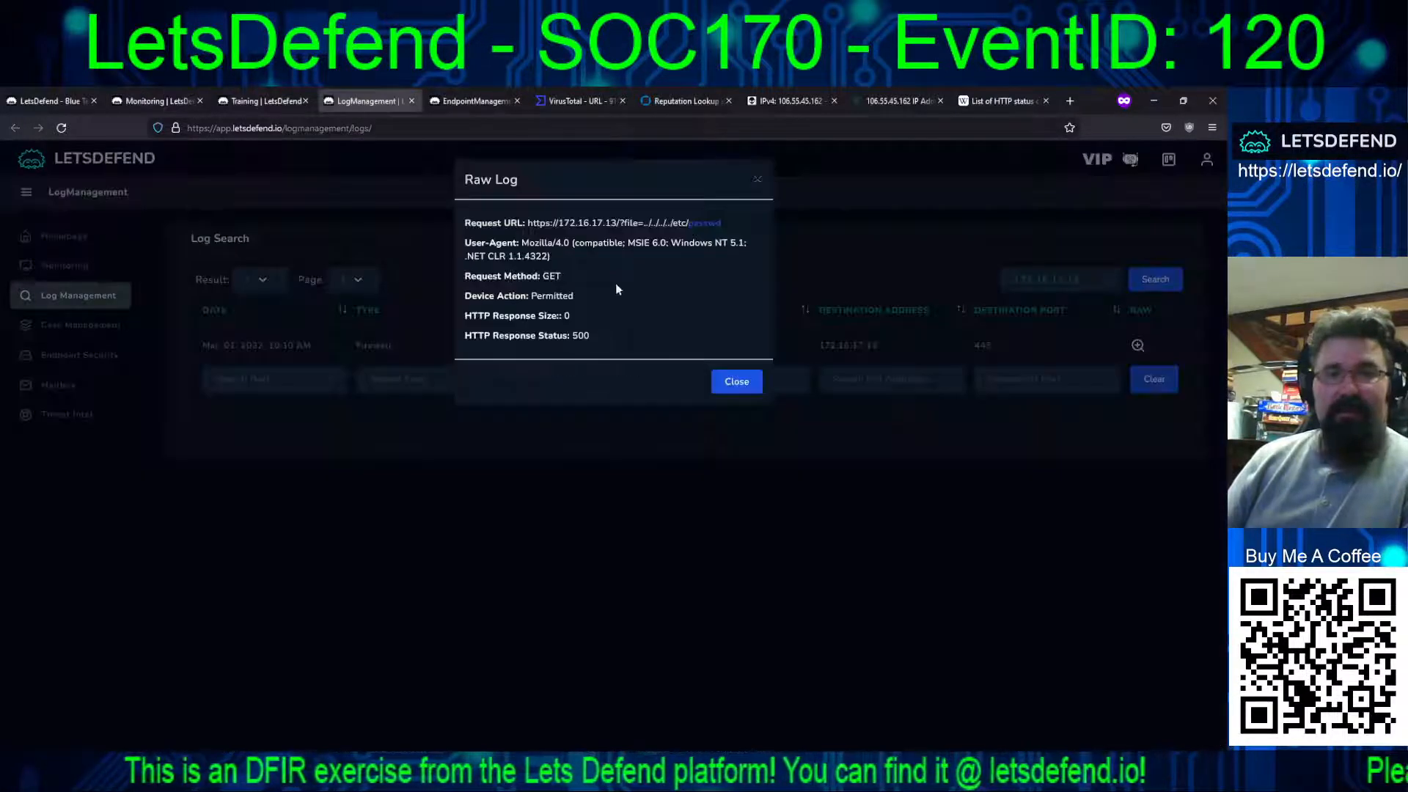
left_click_drag(574, 314, 466, 317)
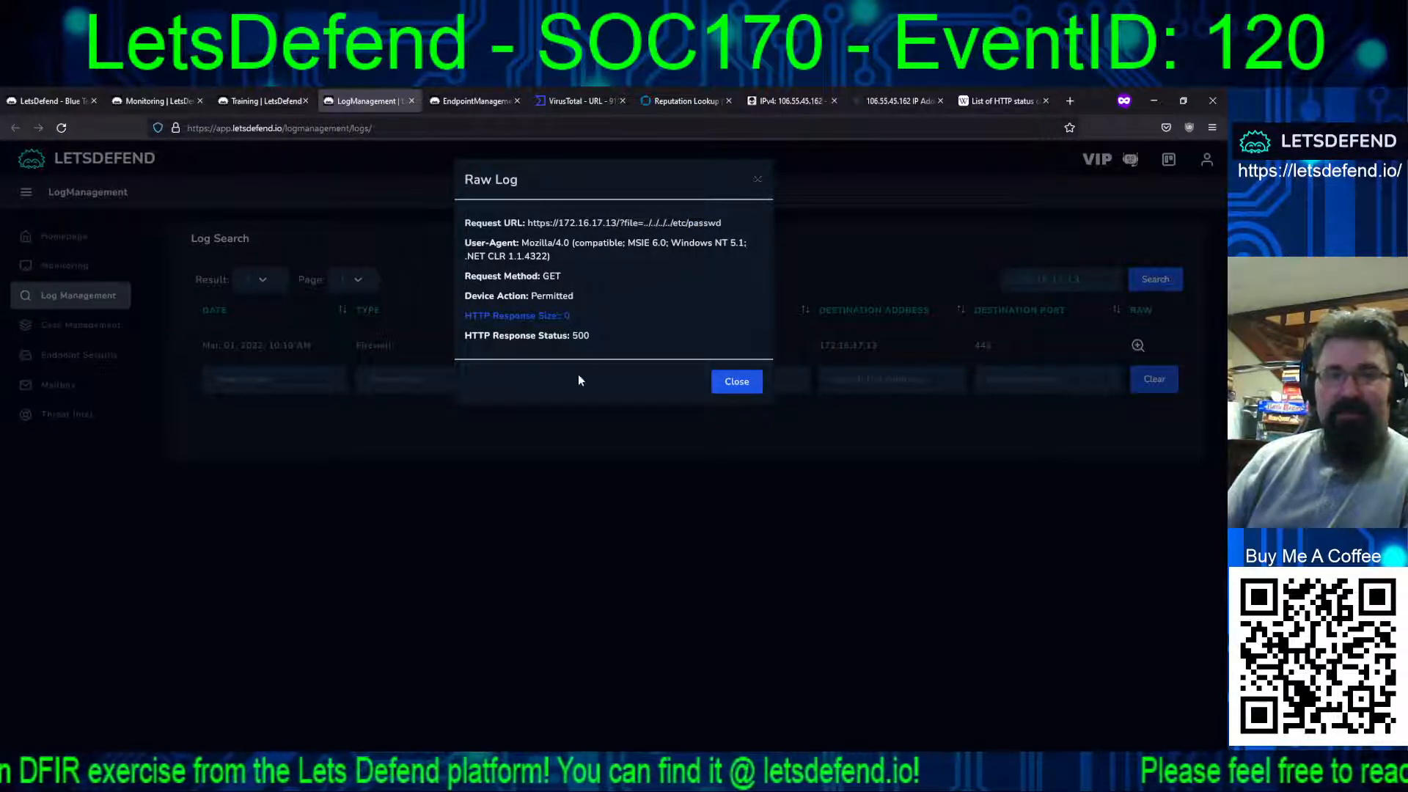
left_click(154, 101)
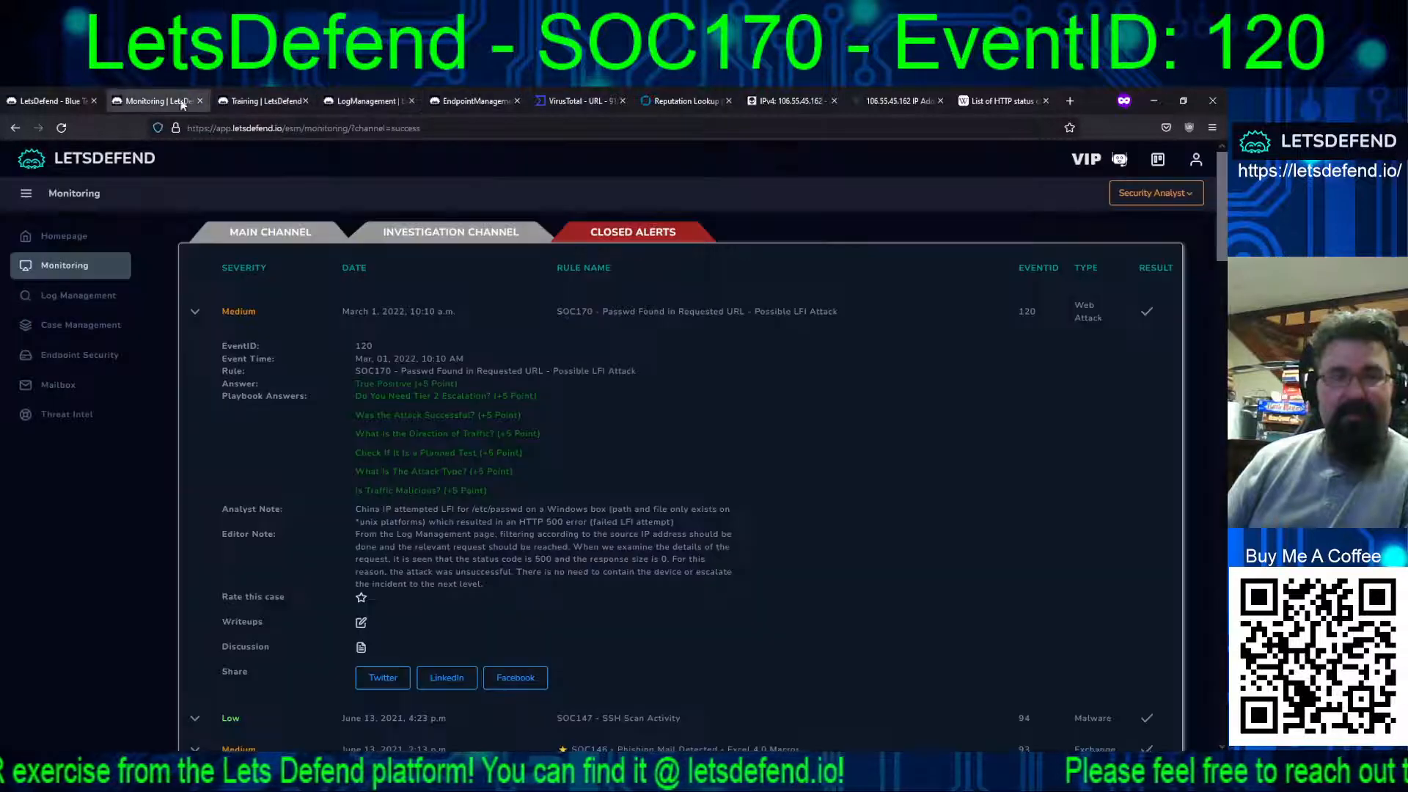
Move the Training page to the front of the browser tabs, and show the main channel's alerts on the monitoring page.
left_click_drag(257, 107, 22, 104)
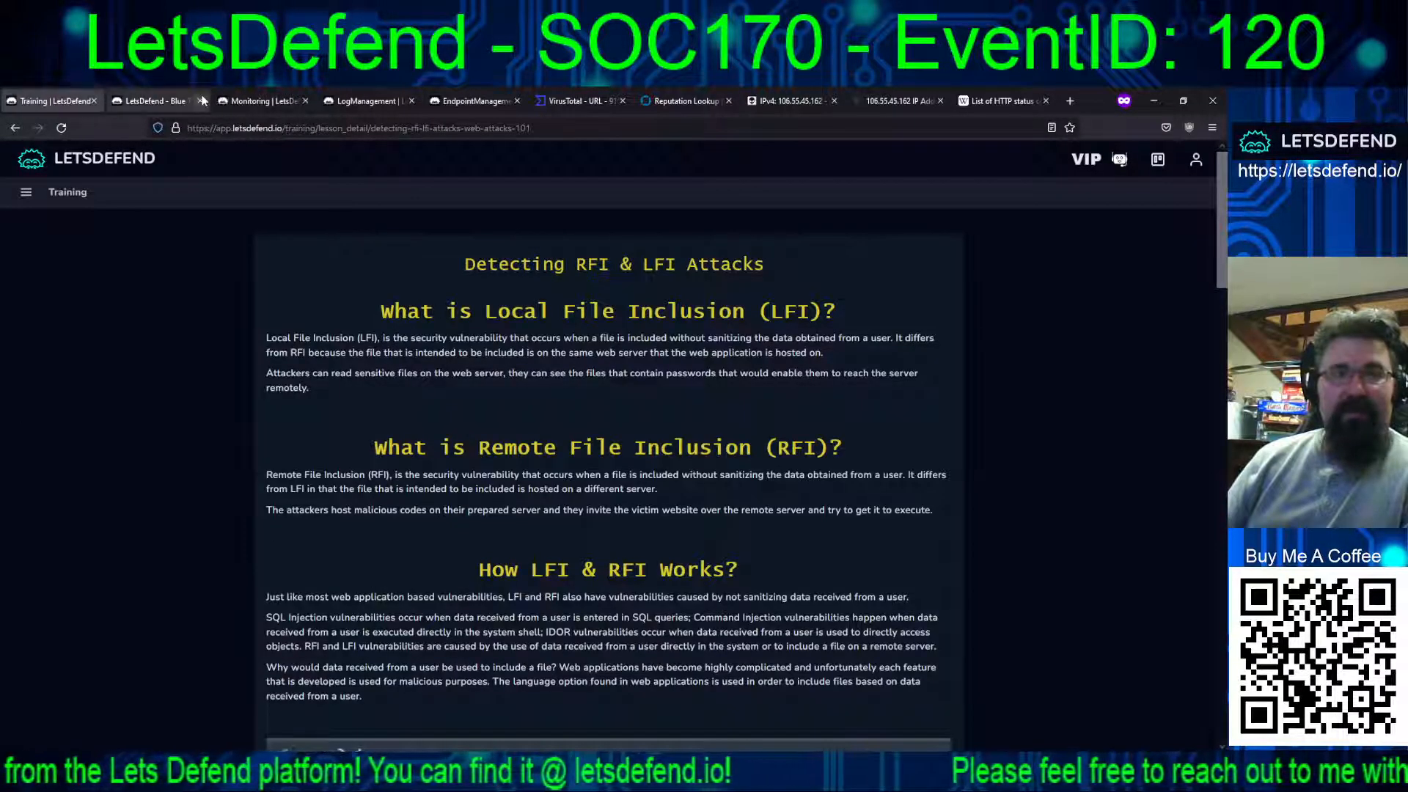
left_click(328, 103)
left_click(264, 101)
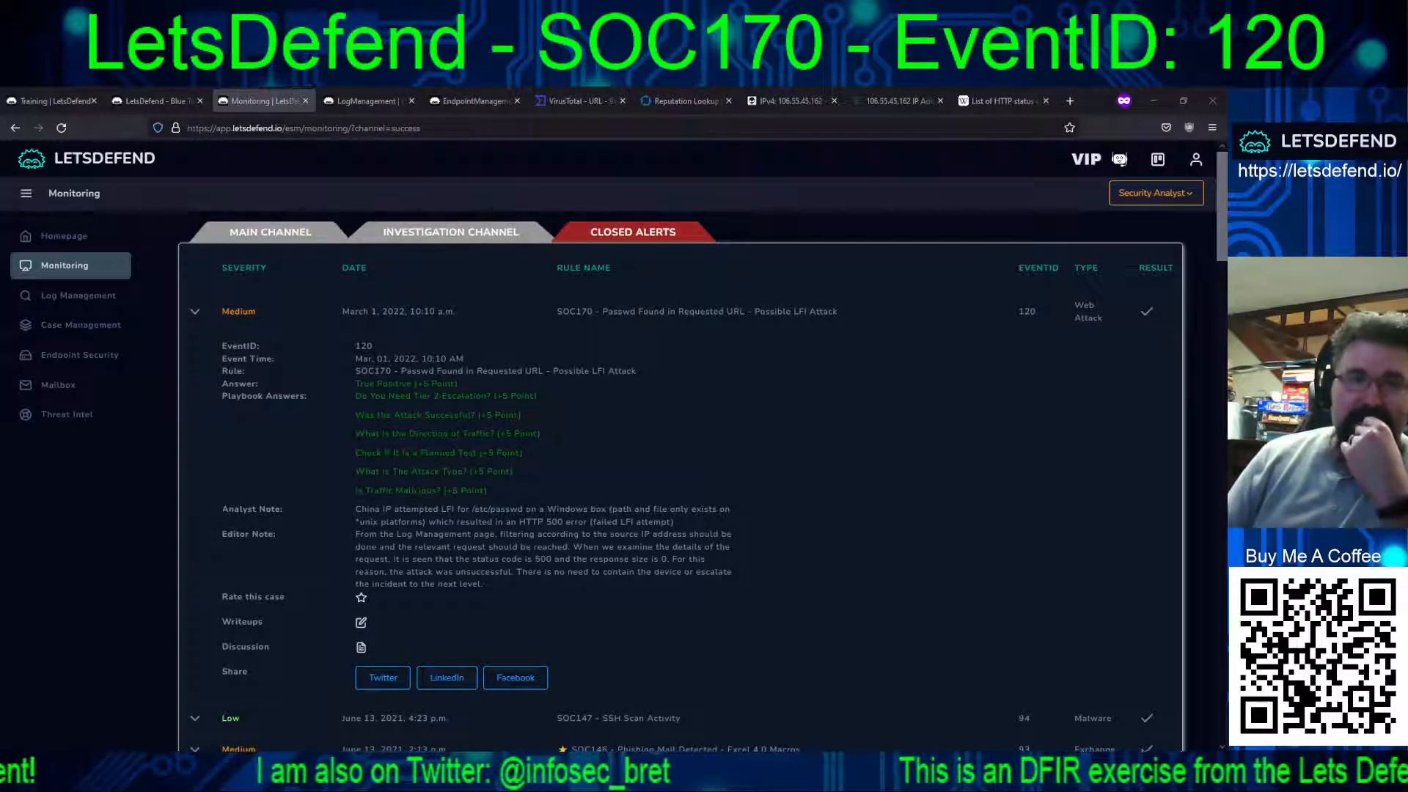
left_click(308, 232)
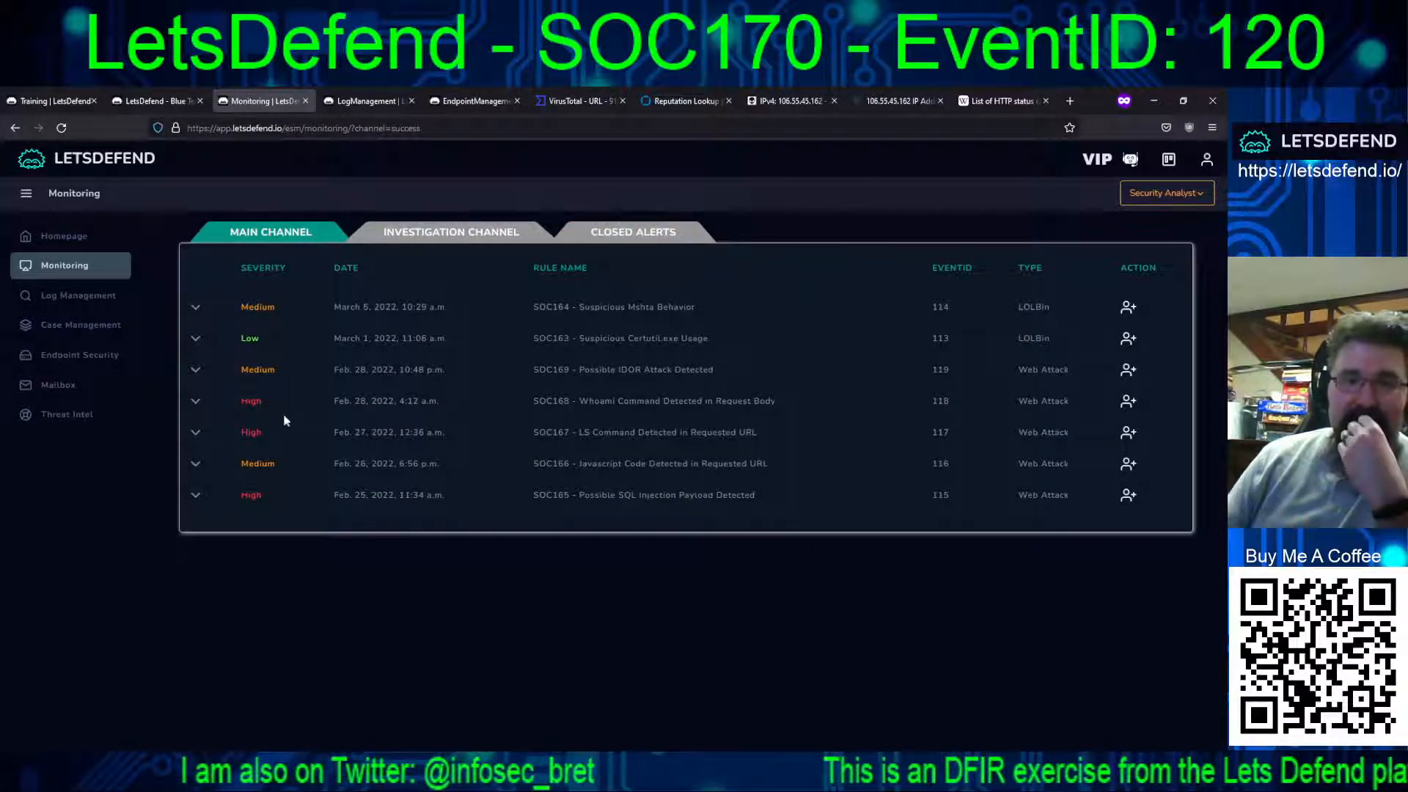